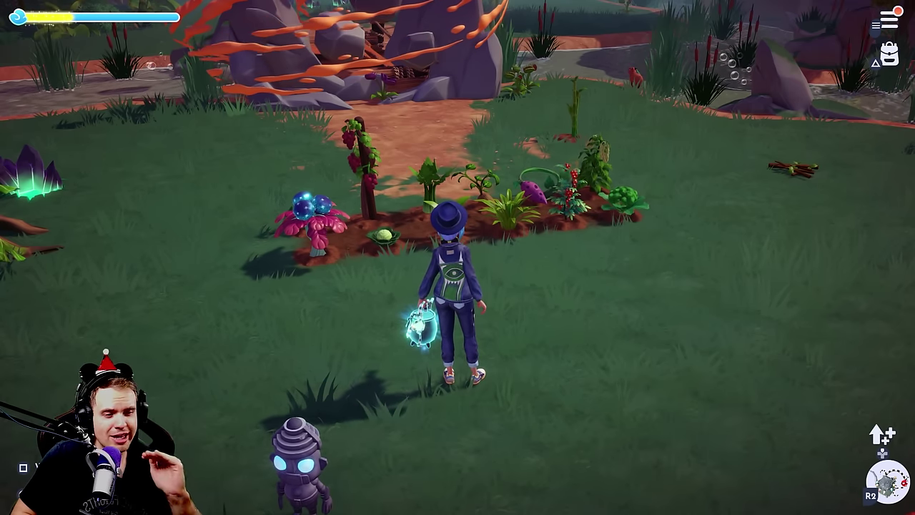
Switch from the Eternity Isle collection to the Ancient's Landing map and fast travel to the well beside Scrooge McDuck.
{"action": "key", "text": "Escape"}
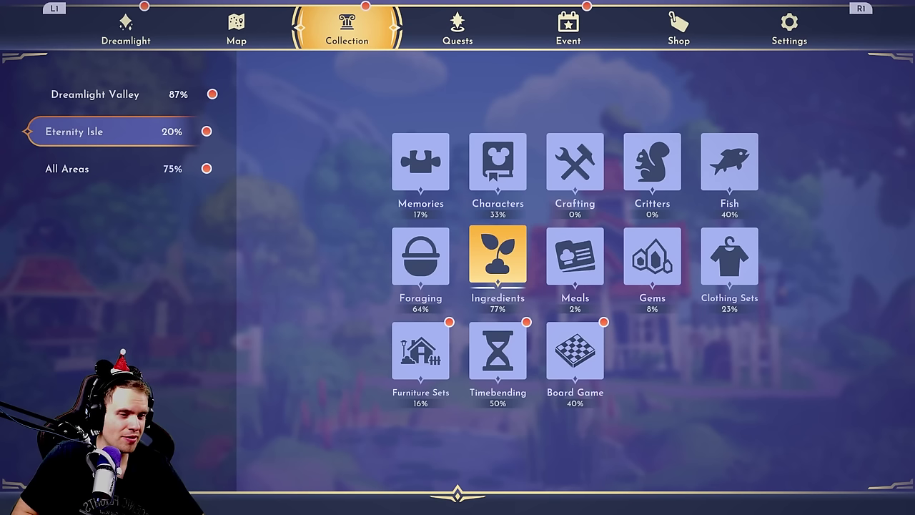
{"action": "key", "text": "q"}
{"action": "key", "text": "s"}
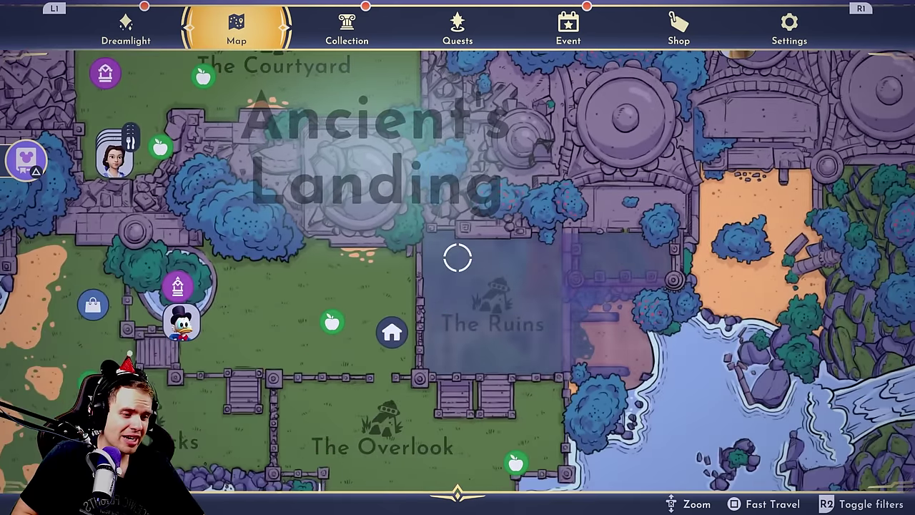
{"action": "key", "text": "a"}
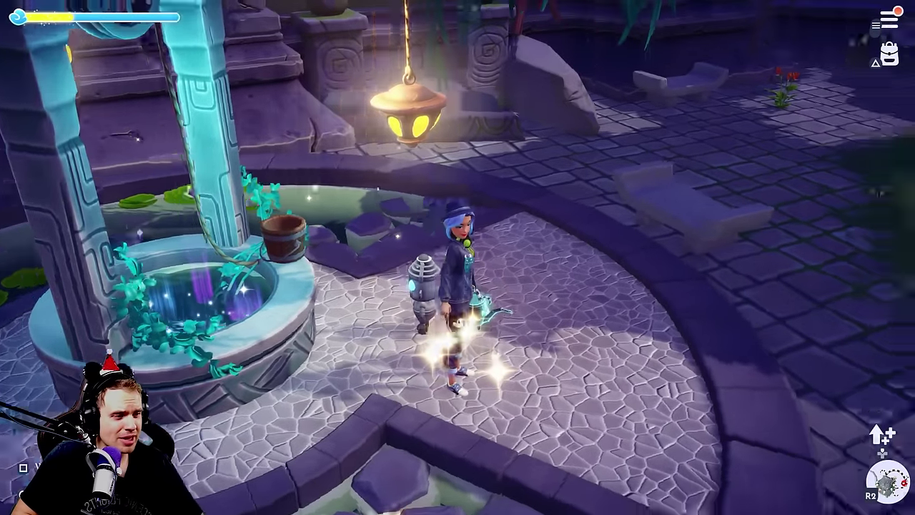
{"action": "key", "text": "w"}
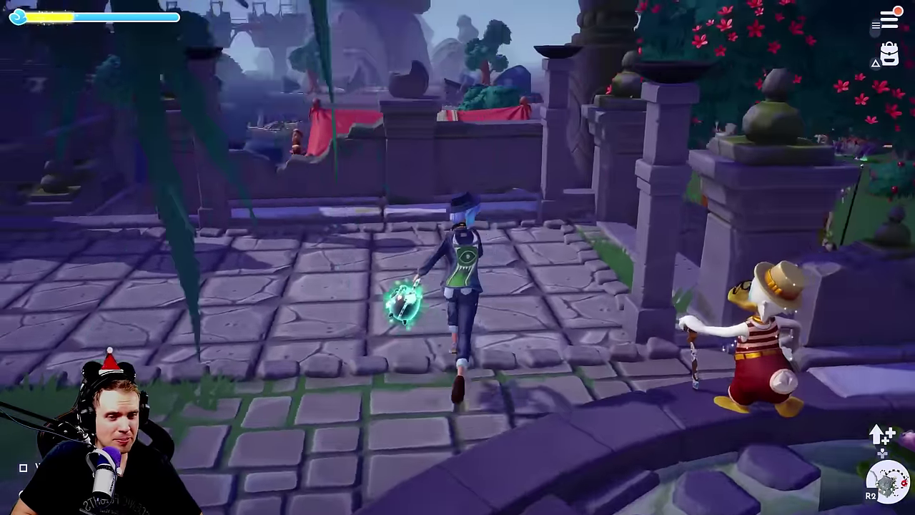
{"action": "key", "text": "w"}
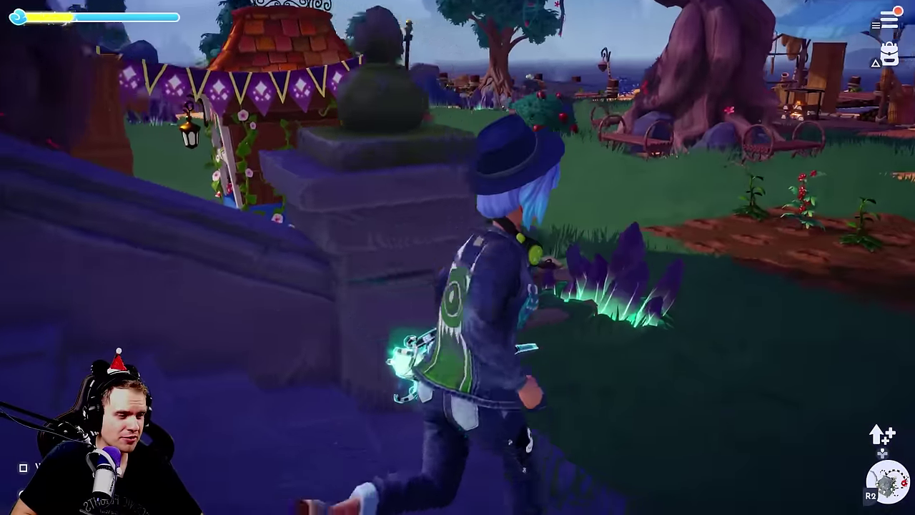
{"action": "key", "text": "w"}
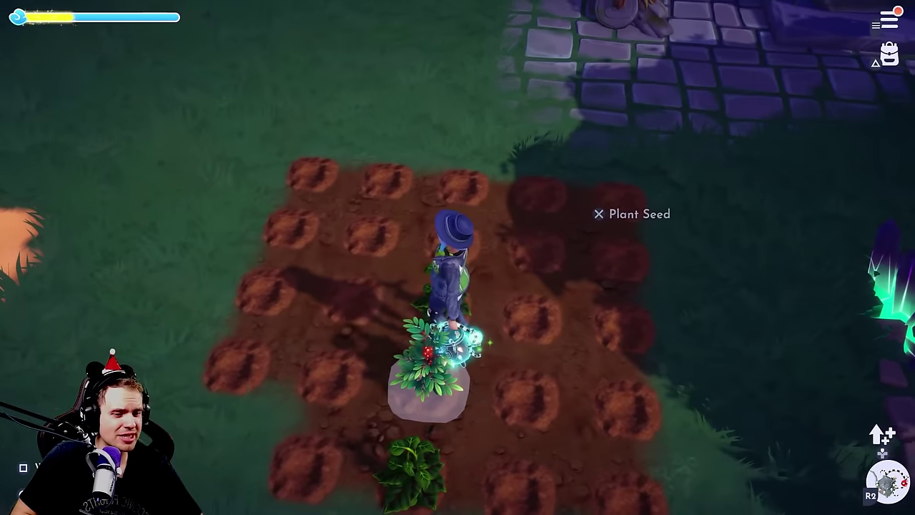
{"action": "key", "text": "a"}
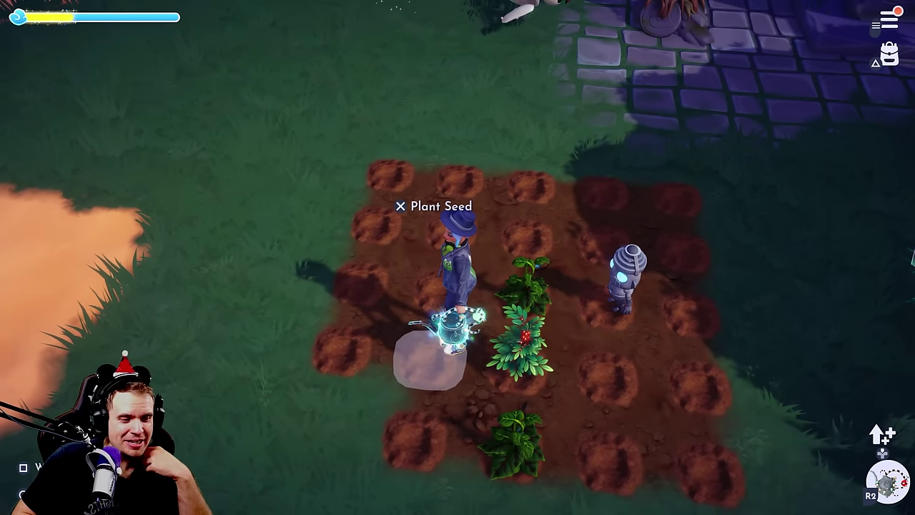
{"action": "key", "text": "w"}
{"action": "key", "text": "d"}
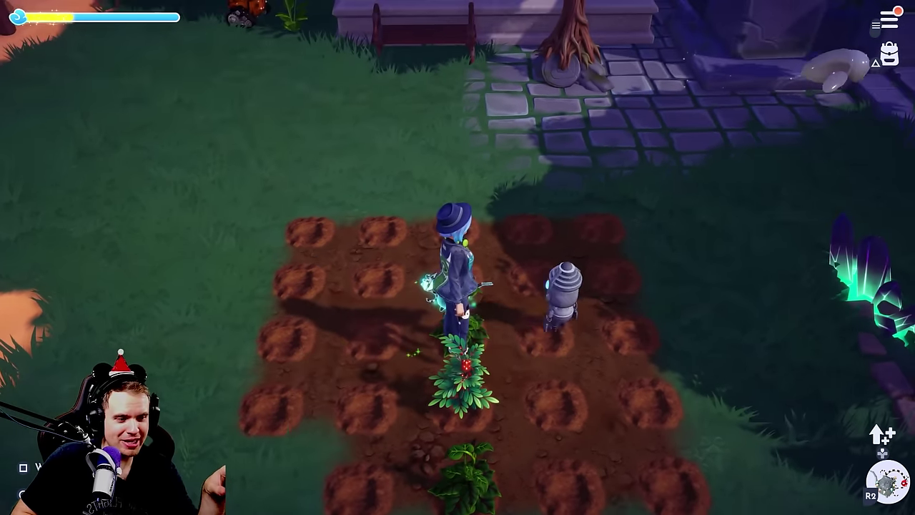
{"action": "key", "text": "s"}
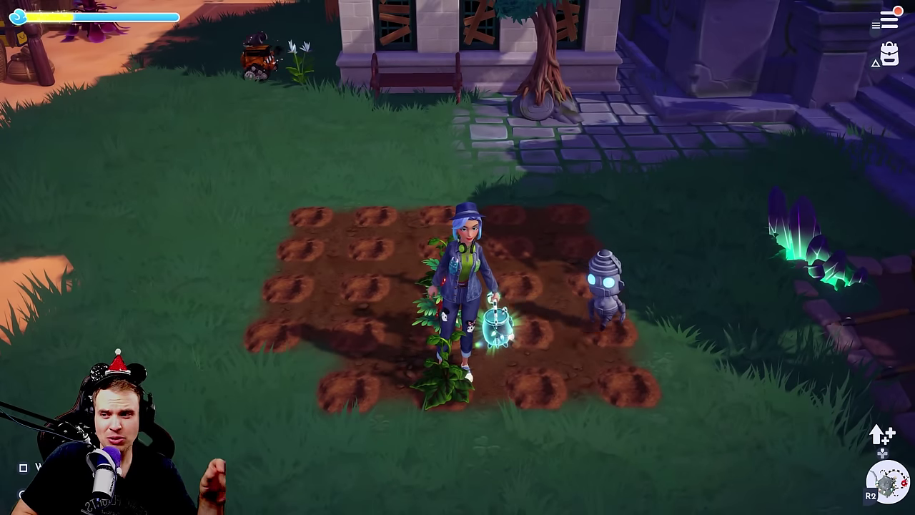
{"action": "key", "text": "a"}
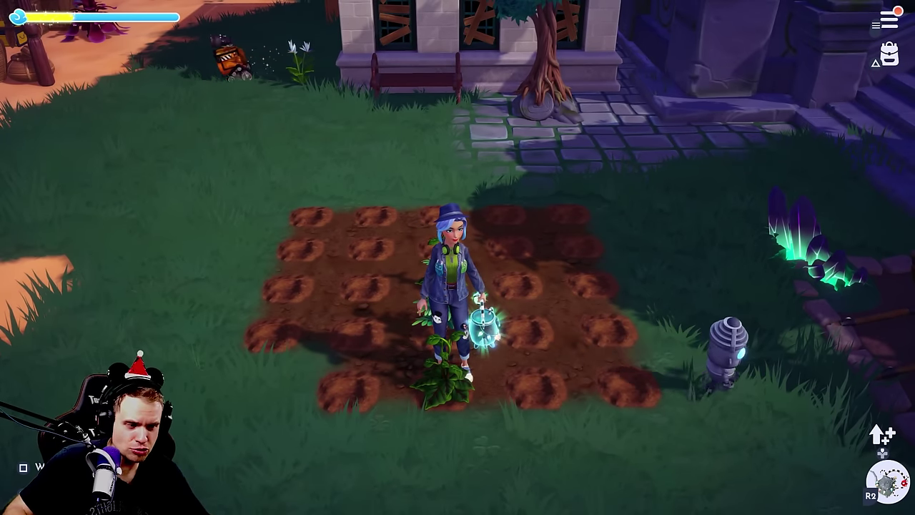
{"action": "key", "text": "w"}
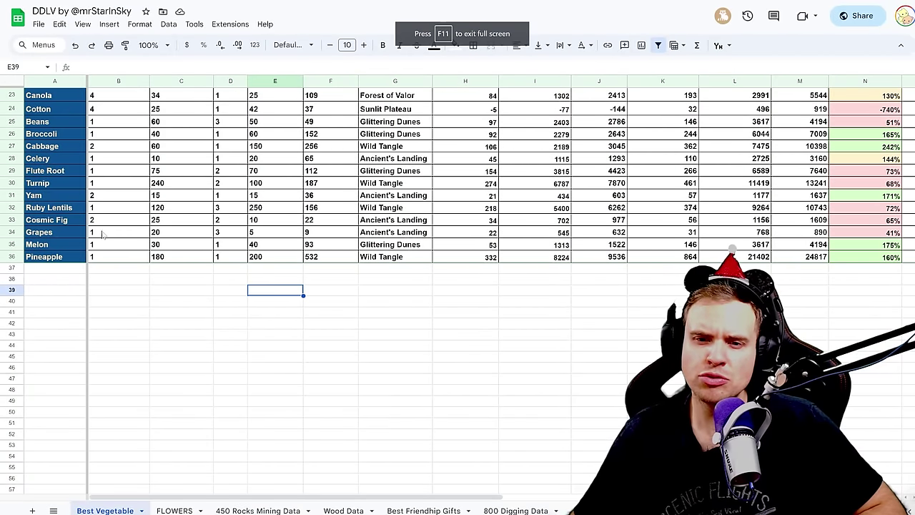
In Google Sheets, enlarge the Best Vegetable sheet and examine the watering counts of Turnip, Yam, Cosmic Fig and Cabbage.
{"action": "scroll", "coordinate": [105, 216], "scroll_direction": "up", "scroll_amount": 3}
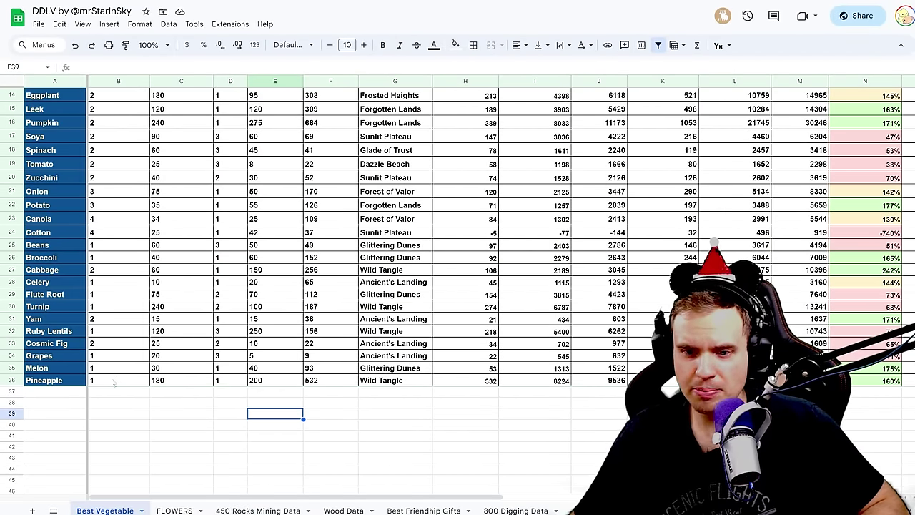
{"action": "left_click", "coordinate": [113, 309]}
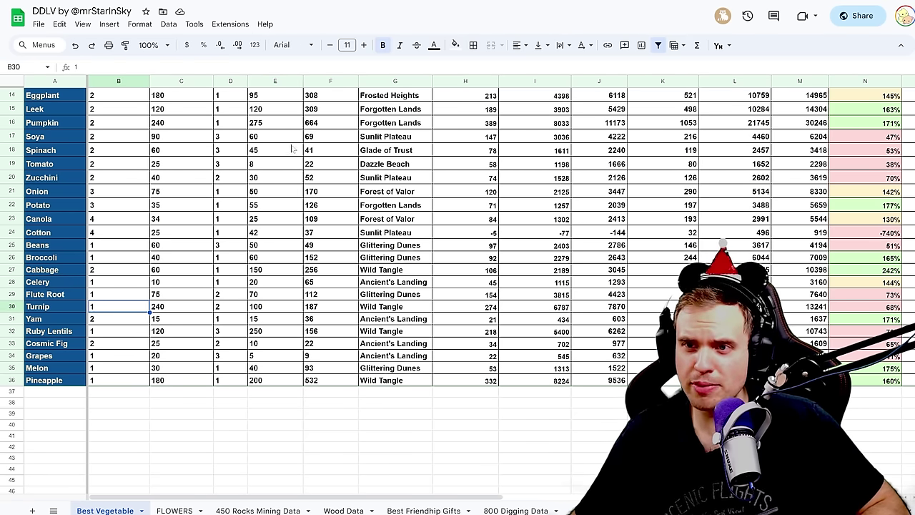
{"action": "key", "text": "ctrl+plus"}
{"action": "key", "text": "ctrl+plus"}
{"action": "key", "text": "ctrl+plus"}
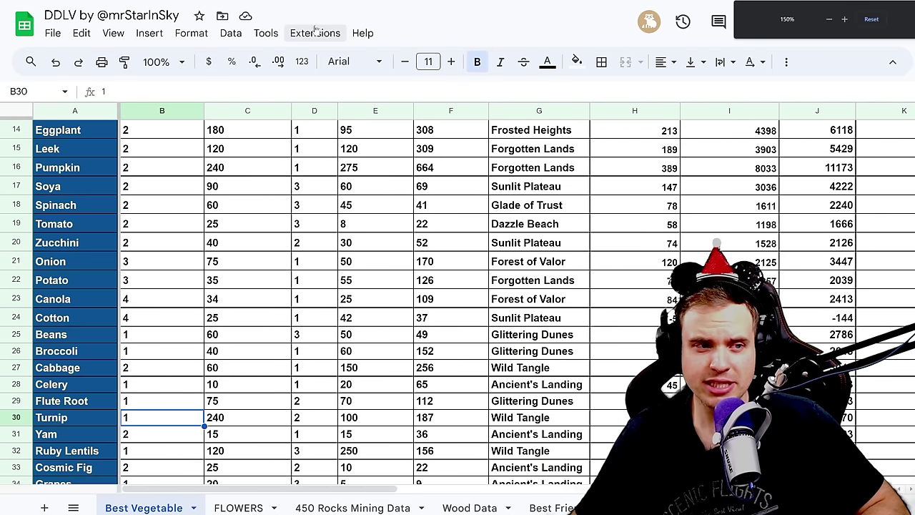
{"action": "key", "text": "ctrl+plus"}
{"action": "scroll", "coordinate": [224, 348], "scroll_direction": "down", "scroll_amount": 4}
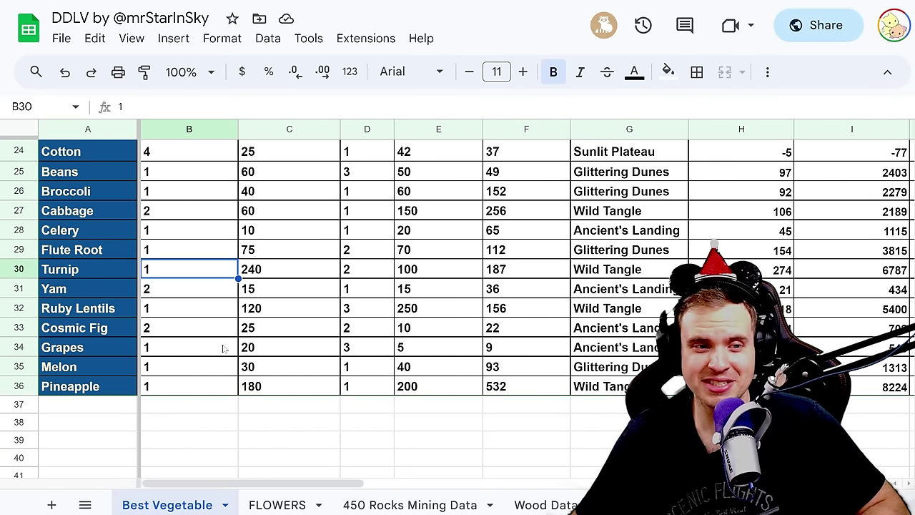
{"action": "left_click", "coordinate": [155, 289]}
{"action": "left_click", "coordinate": [159, 329]}
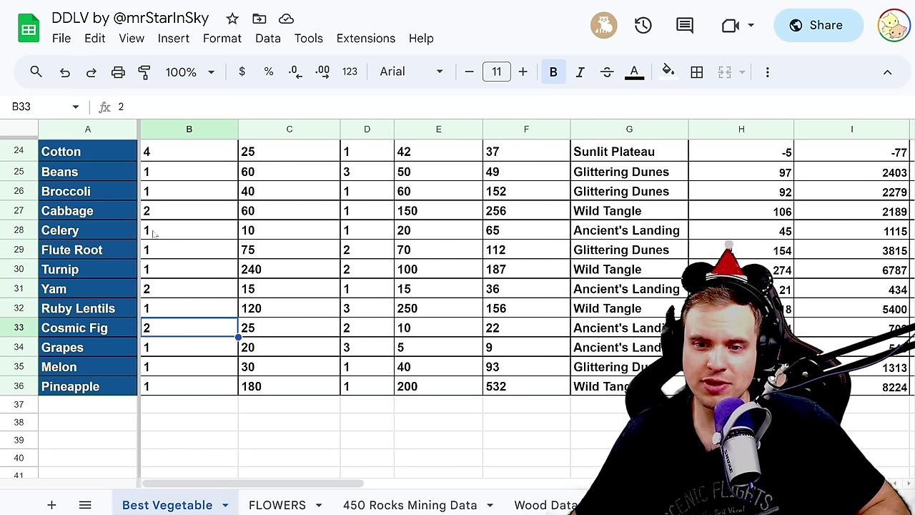
{"action": "left_click", "coordinate": [155, 215]}
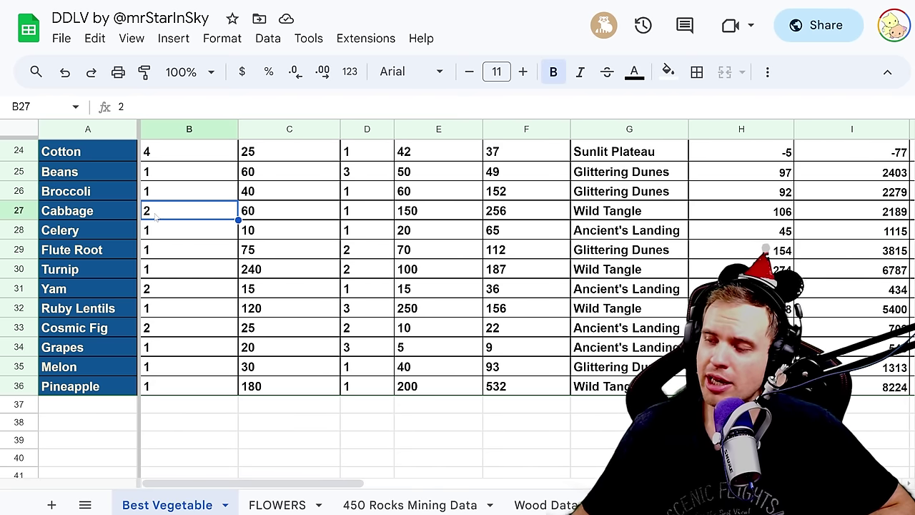
Review the crop rows up to the column headers and reduce the page zoom to see the profit columns.
{"action": "scroll", "coordinate": [221, 293], "scroll_direction": "up", "scroll_amount": 1}
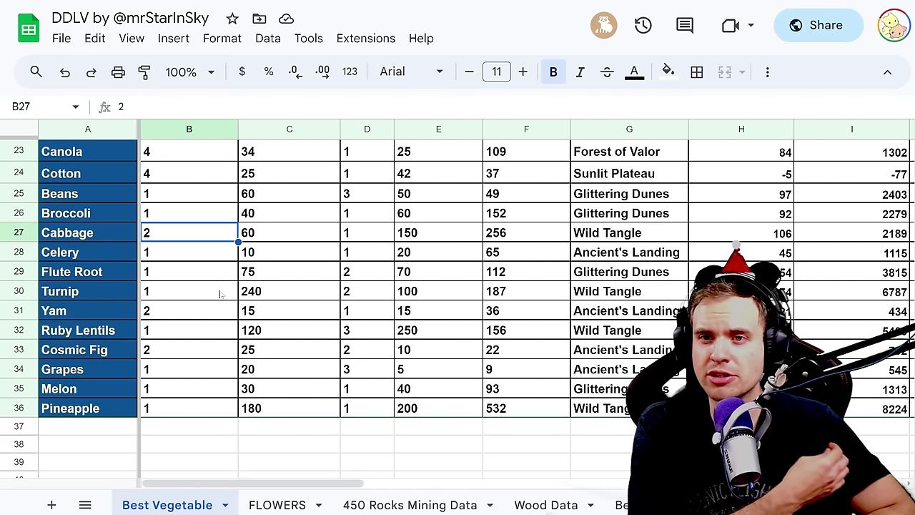
{"action": "scroll", "coordinate": [224, 293], "scroll_direction": "up", "scroll_amount": 7}
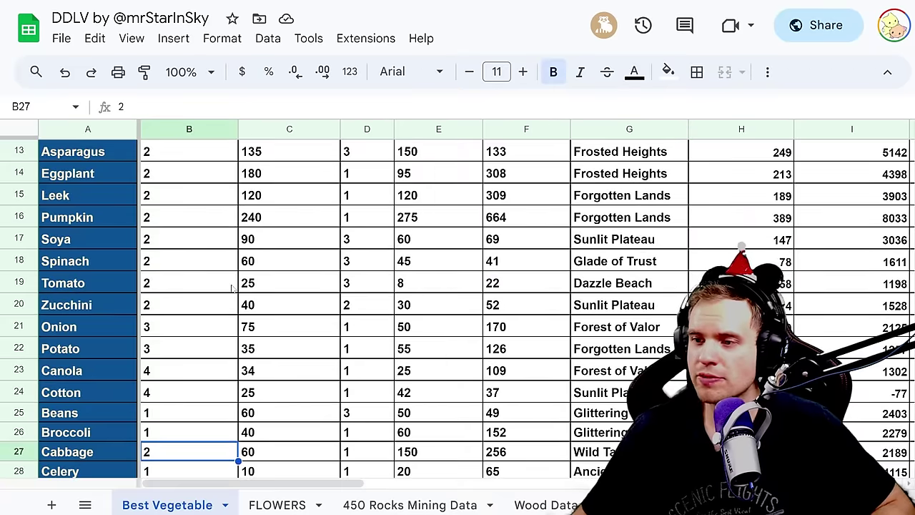
{"action": "scroll", "coordinate": [233, 294], "scroll_direction": "down", "scroll_amount": 5}
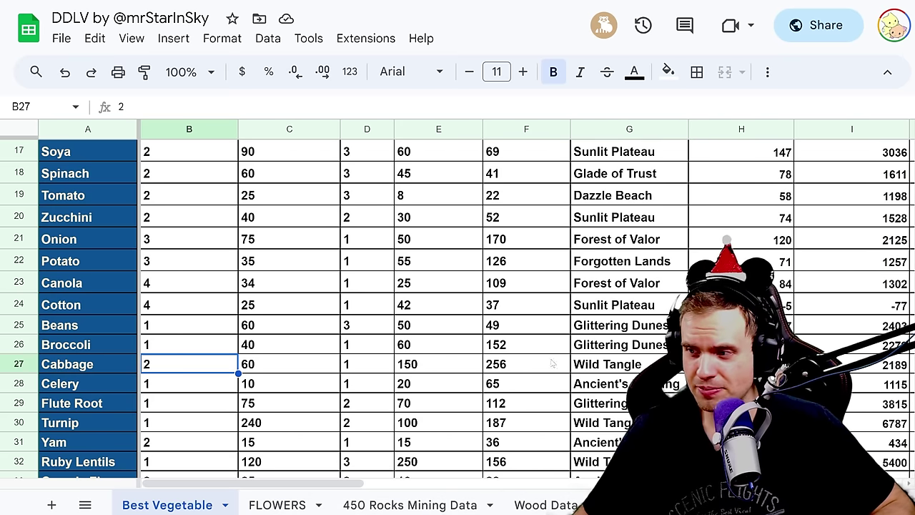
{"action": "scroll", "coordinate": [484, 290], "scroll_direction": "down", "scroll_amount": 1}
{"action": "scroll", "coordinate": [484, 290], "scroll_direction": "up", "scroll_amount": 6}
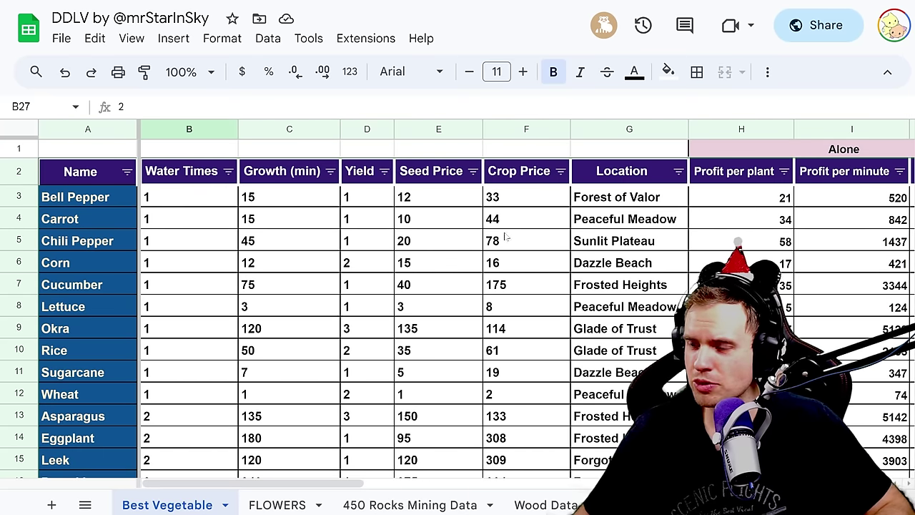
{"action": "scroll", "coordinate": [494, 253], "scroll_direction": "down", "scroll_amount": 1}
{"action": "key", "text": "ctrl+minus"}
{"action": "key", "text": "ctrl+minus"}
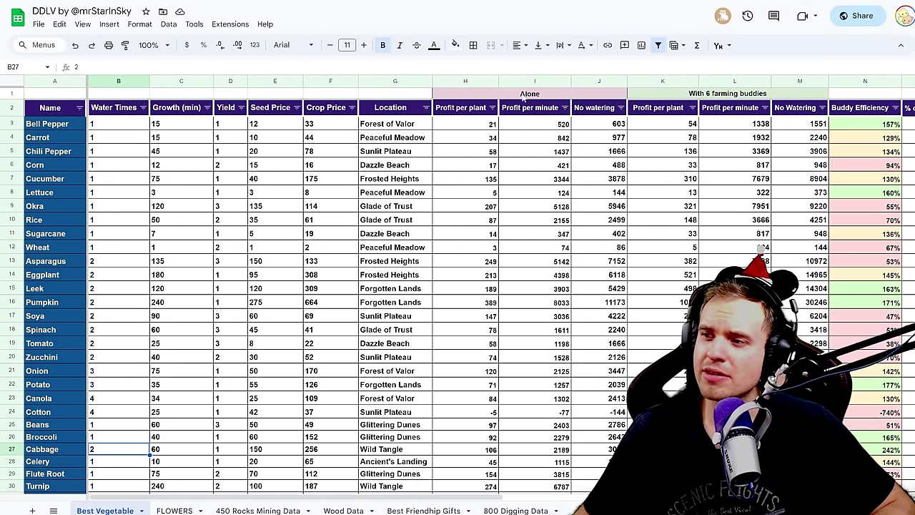
Inspect the Alone and With 6 farming buddies headings and sort the crops by Buddy Efficiency in descending order.
{"action": "left_click", "coordinate": [525, 95]}
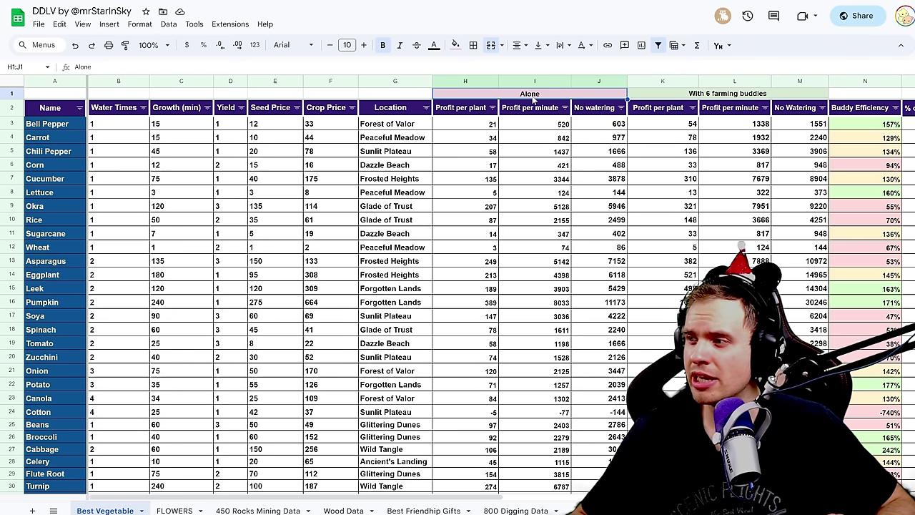
{"action": "left_click", "coordinate": [681, 96]}
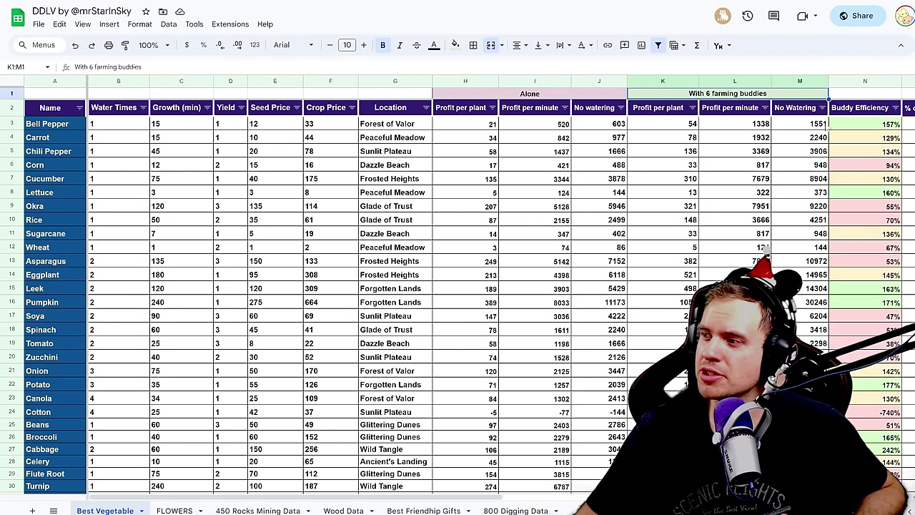
{"action": "left_click", "coordinate": [895, 108]}
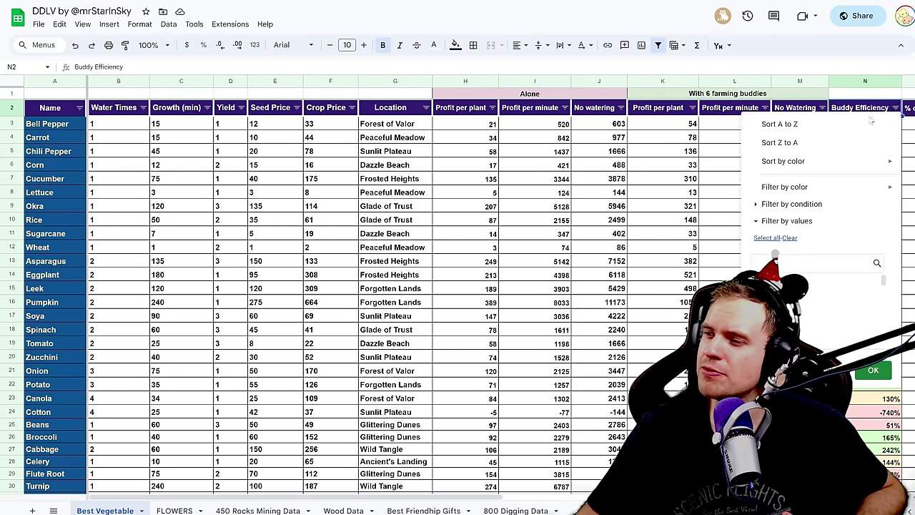
{"action": "left_click", "coordinate": [869, 142]}
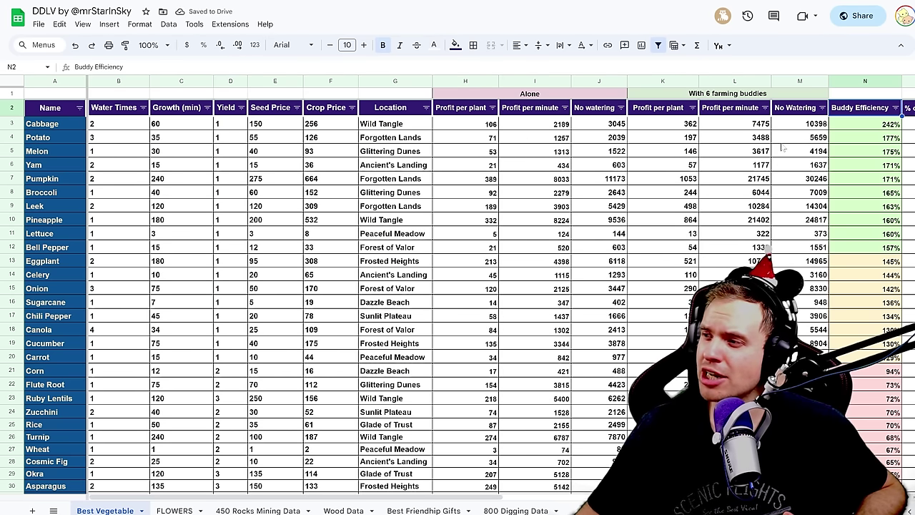
Examine Cabbage's Buddy Efficiency, solo profit per plant, solo no-watering profit, and profit per minute with 6 farming buddies.
{"action": "left_click", "coordinate": [888, 126]}
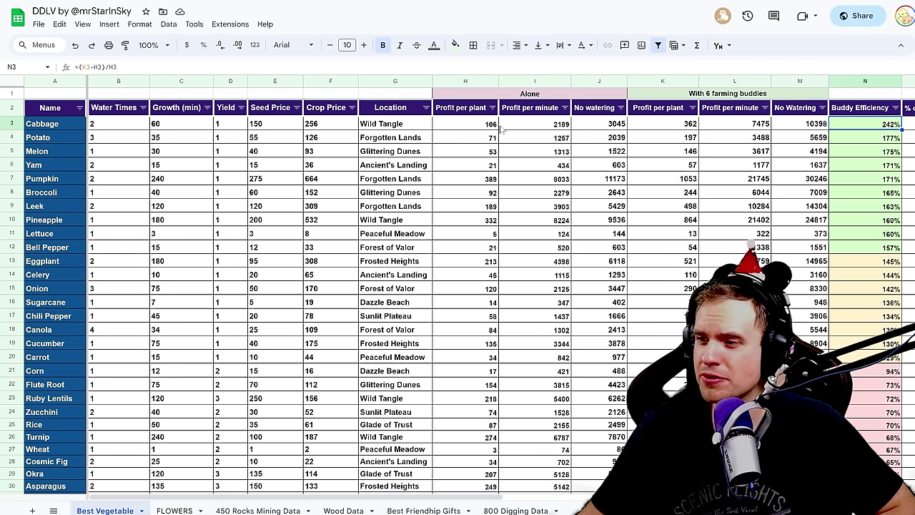
{"action": "left_click", "coordinate": [604, 125]}
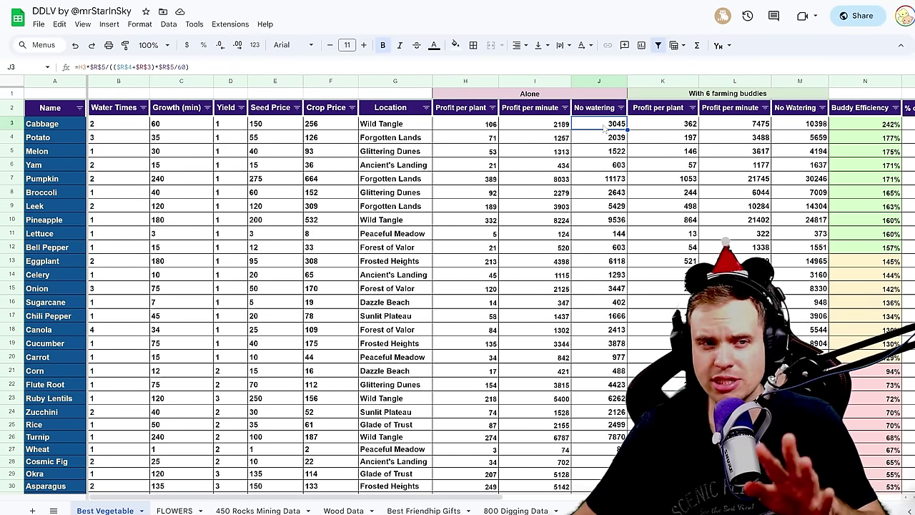
{"action": "left_click", "coordinate": [490, 127]}
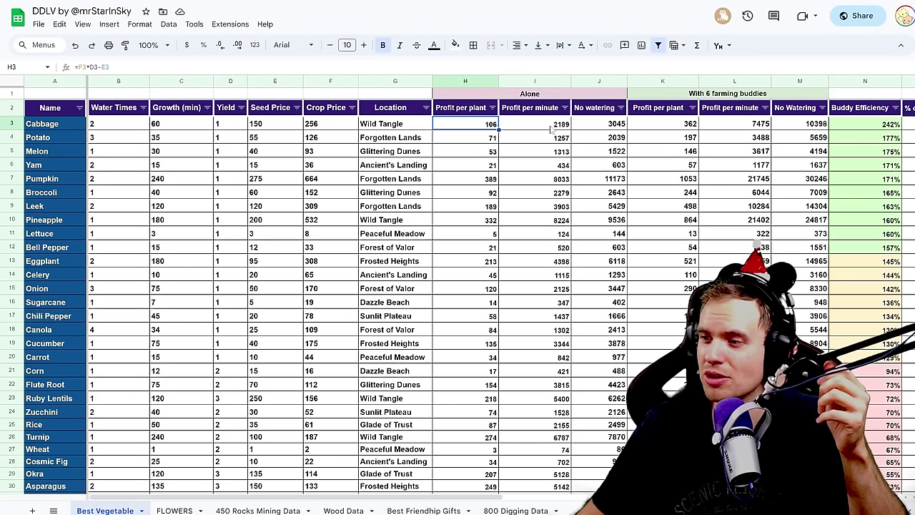
{"action": "left_click", "coordinate": [605, 126]}
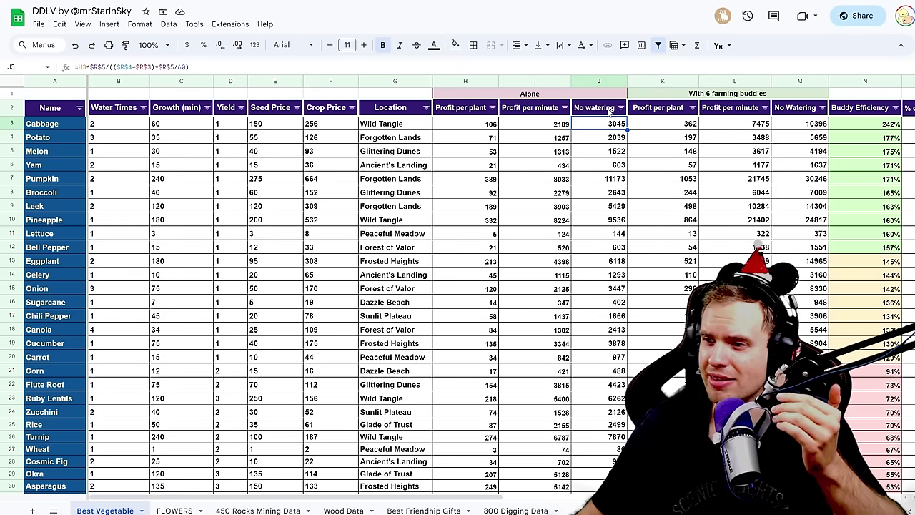
{"action": "scroll", "coordinate": [590, 129], "scroll_direction": "right", "scroll_amount": 3}
{"action": "left_click", "coordinate": [590, 127]}
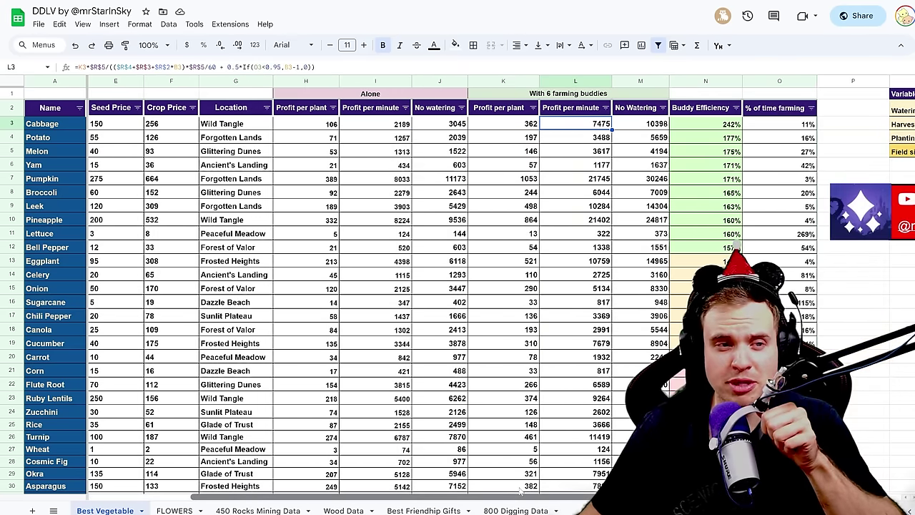
{"action": "left_click_drag", "start_coordinate": [520, 489], "coordinate": [423, 485]}
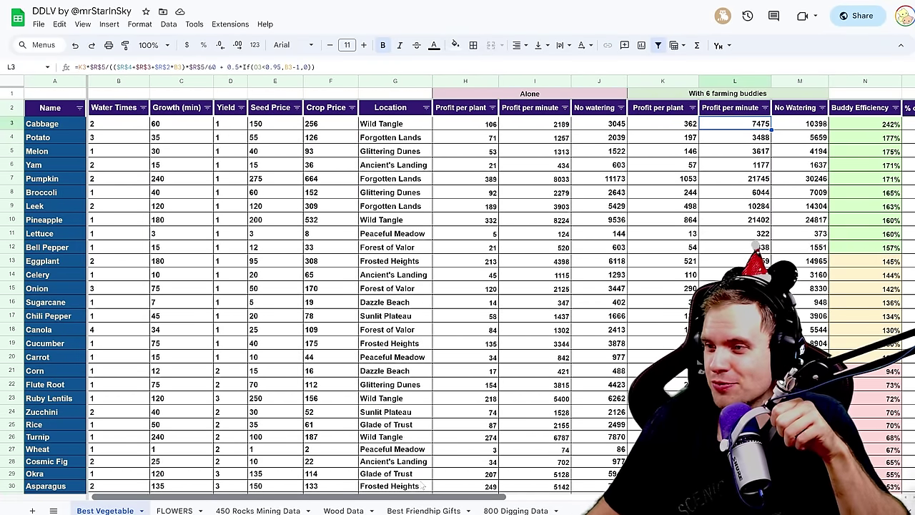
Sort the crops by the Alone group's Profit per plant in descending order and select the top crop's value.
{"action": "left_click", "coordinate": [492, 108]}
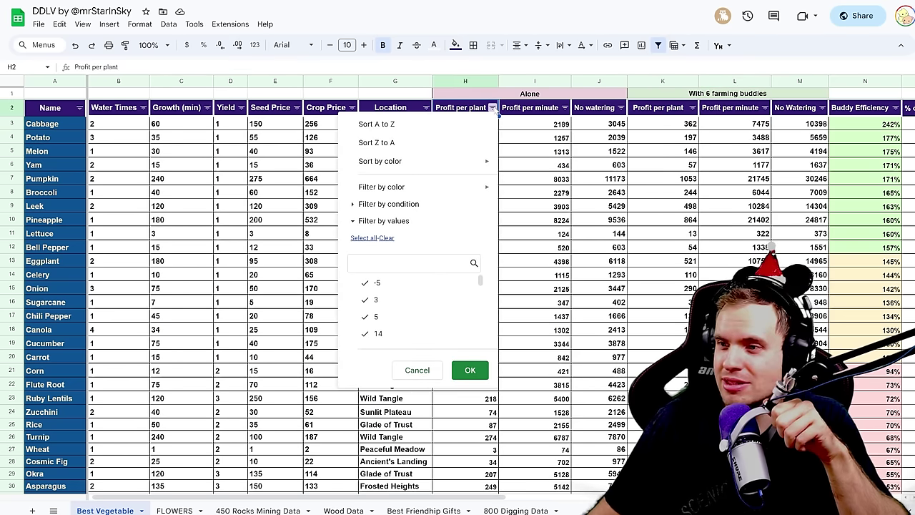
{"action": "left_click", "coordinate": [458, 147]}
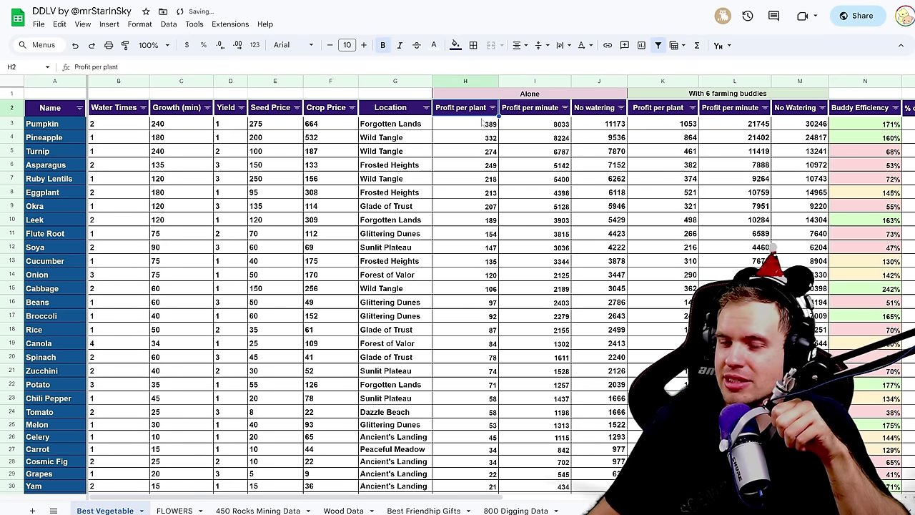
{"action": "left_click", "coordinate": [493, 127]}
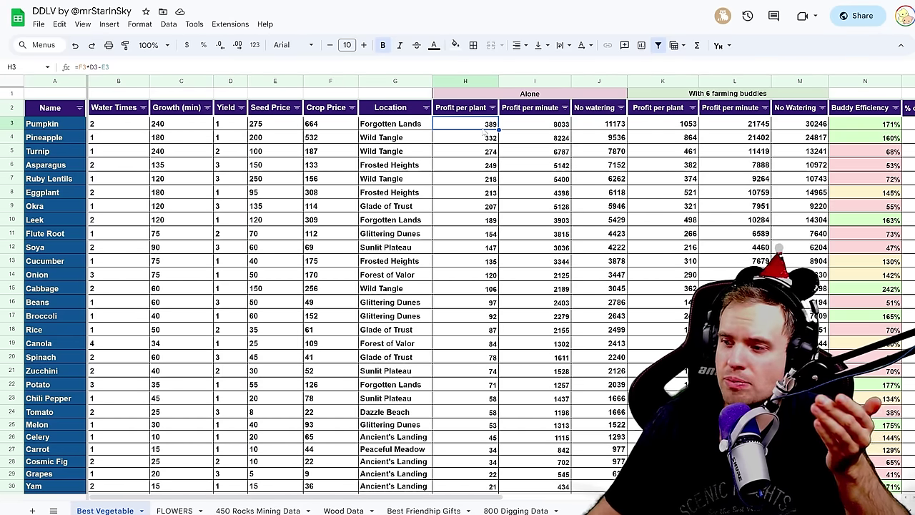
Enlarge the page zoom and inspect the solo Profit per plant values of Pineapple and Turnip.
{"action": "left_click", "coordinate": [491, 141]}
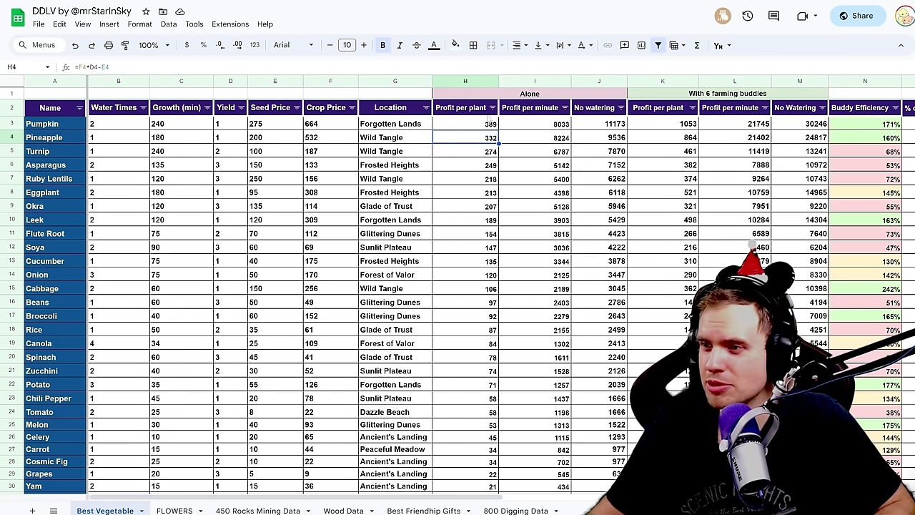
{"action": "key", "text": "ctrl+plus"}
{"action": "key", "text": "ctrl+plus"}
{"action": "key", "text": "ctrl+plus"}
{"action": "key", "text": "ctrl+plus"}
{"action": "key", "text": "ctrl+plus"}
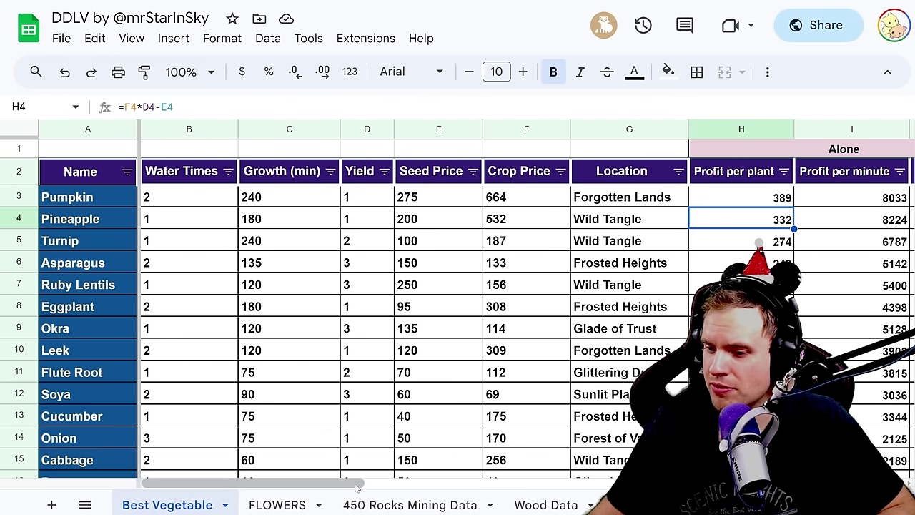
{"action": "left_click_drag", "start_coordinate": [369, 487], "coordinate": [463, 488]}
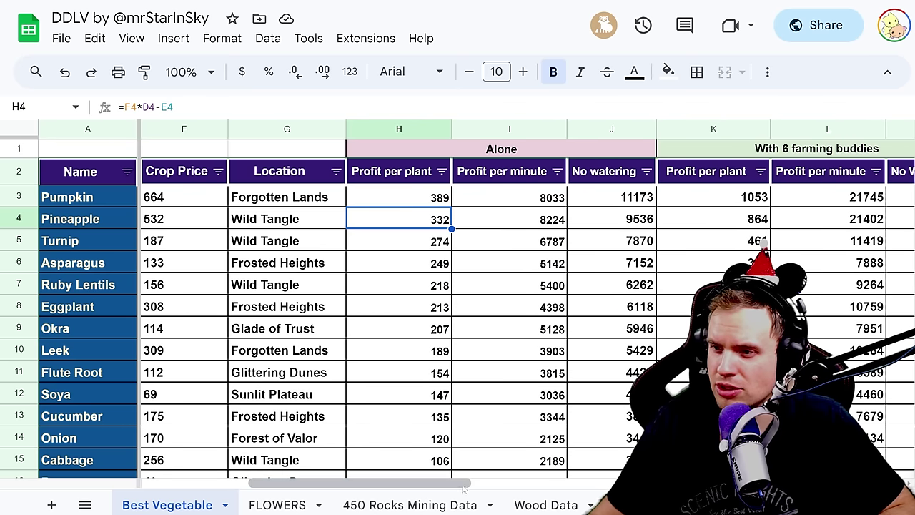
{"action": "left_click", "coordinate": [422, 248]}
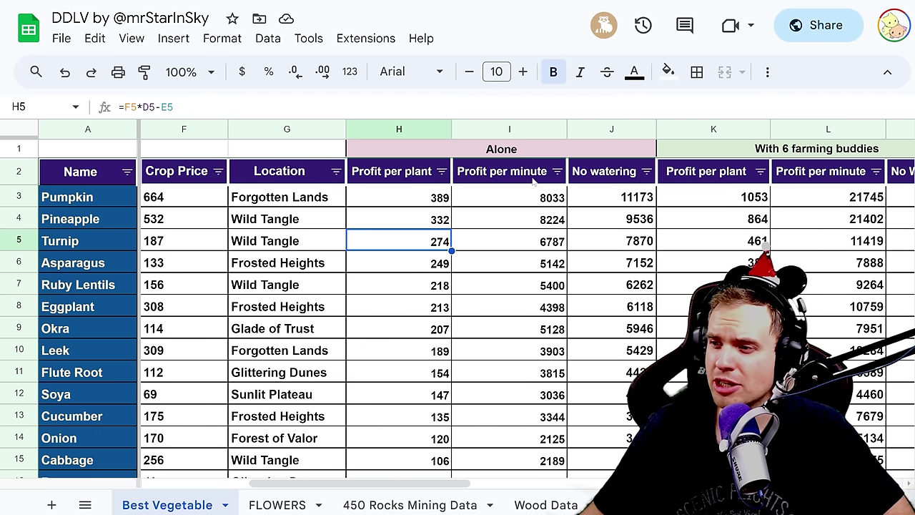
Sort the crops in descending order by the Alone group's Profit per minute and then by its No watering column.
{"action": "left_click", "coordinate": [556, 171]}
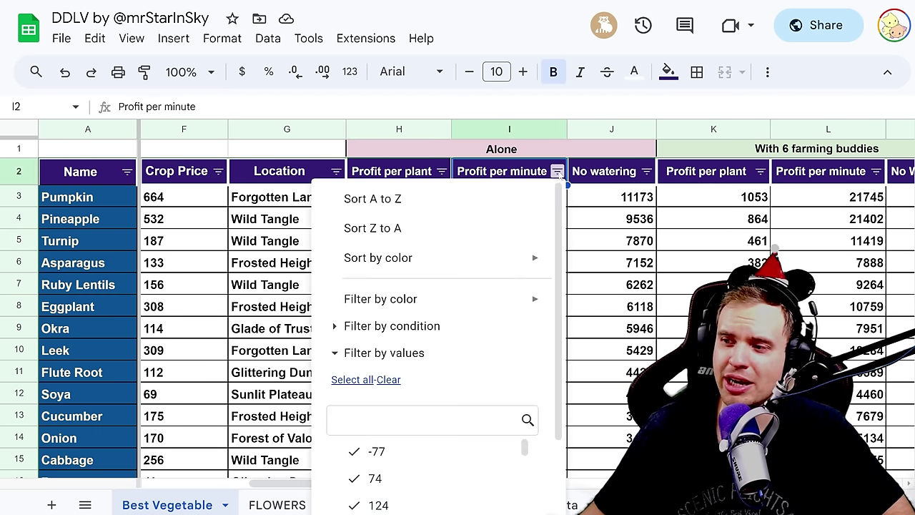
{"action": "left_click", "coordinate": [406, 227]}
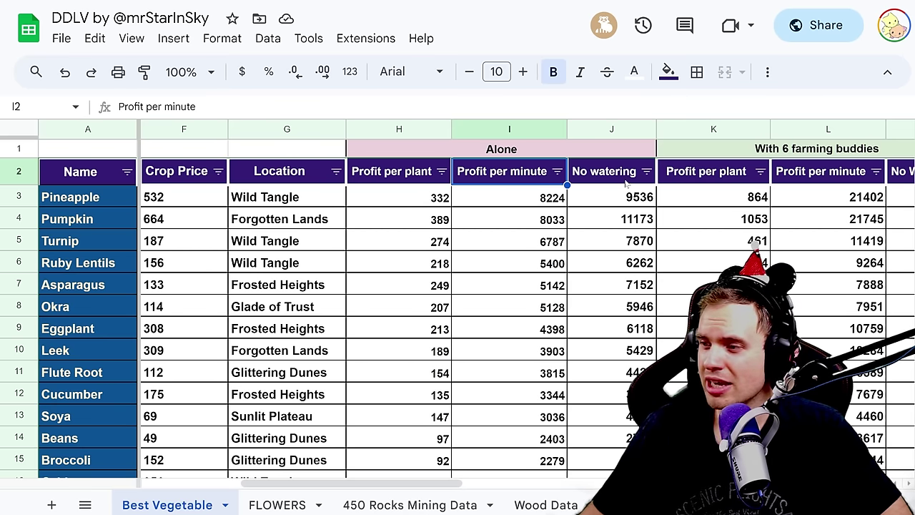
{"action": "left_click", "coordinate": [646, 172]}
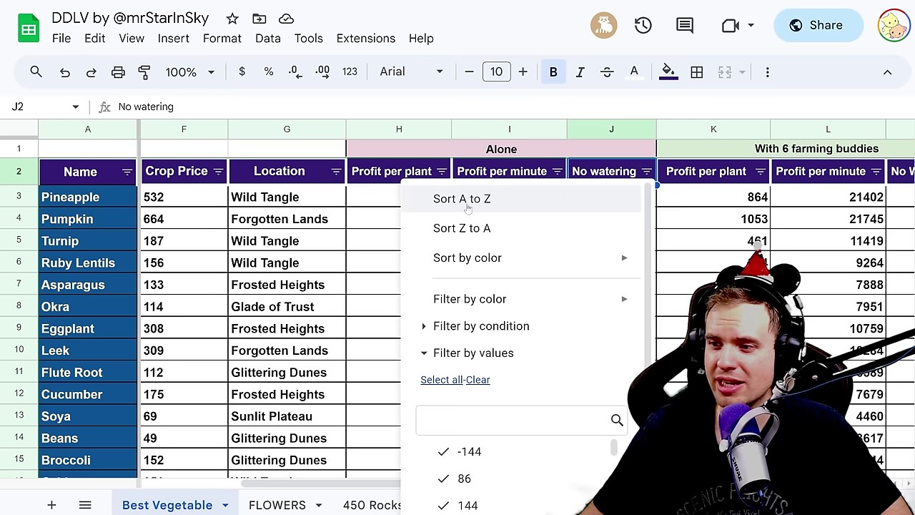
{"action": "left_click", "coordinate": [476, 226]}
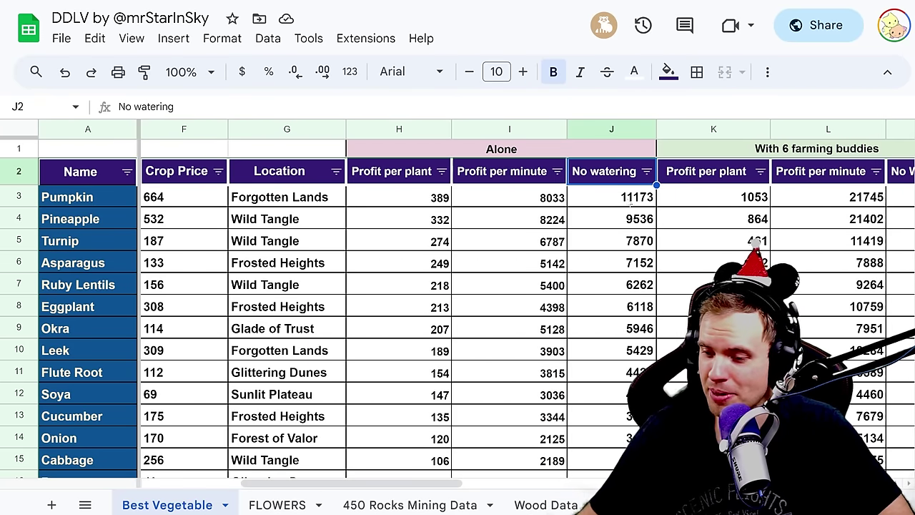
Sort the crops by the No Watering column for 6 farming buddies in descending order.
{"action": "left_click_drag", "start_coordinate": [383, 484], "coordinate": [496, 472]}
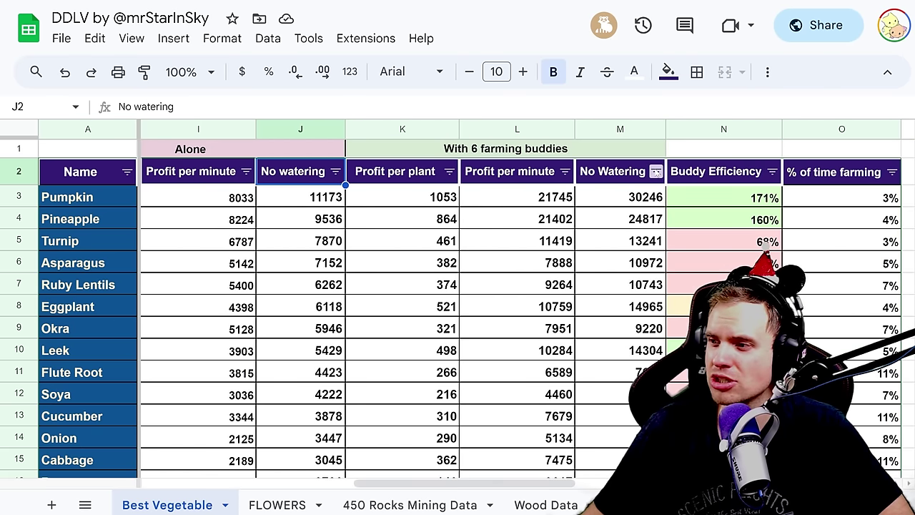
{"action": "left_click", "coordinate": [655, 171]}
{"action": "left_click", "coordinate": [517, 229]}
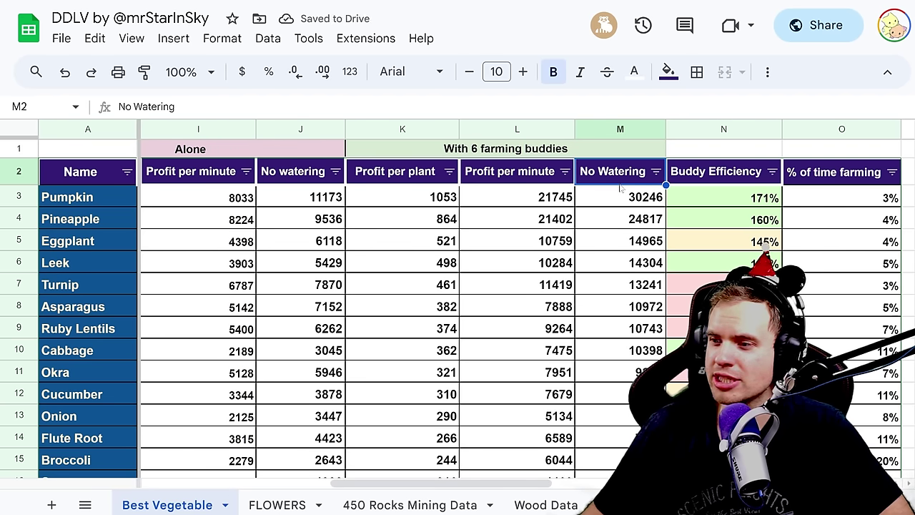
{"action": "left_click_drag", "start_coordinate": [523, 484], "coordinate": [555, 492]}
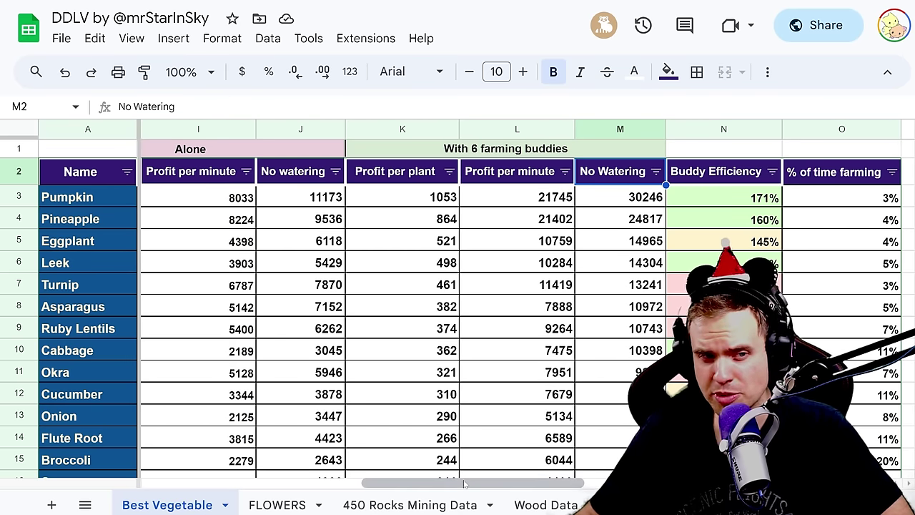
Compare the Yield values of Turnip and Leek.
{"action": "left_click_drag", "start_coordinate": [464, 484], "coordinate": [303, 404]}
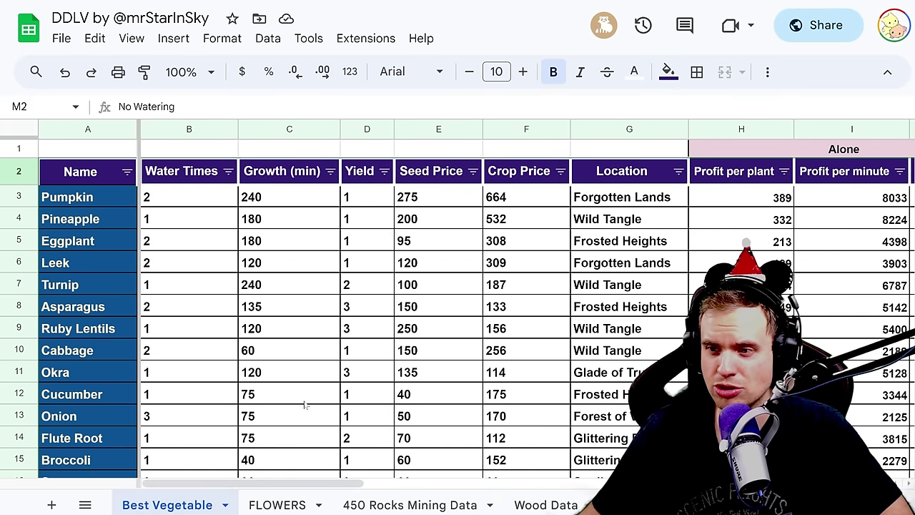
{"action": "left_click", "coordinate": [362, 287]}
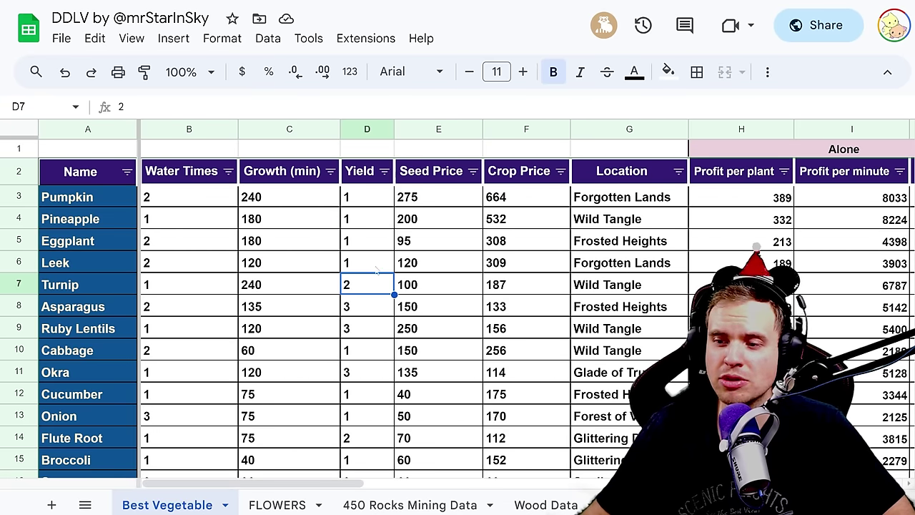
{"action": "left_click", "coordinate": [376, 268]}
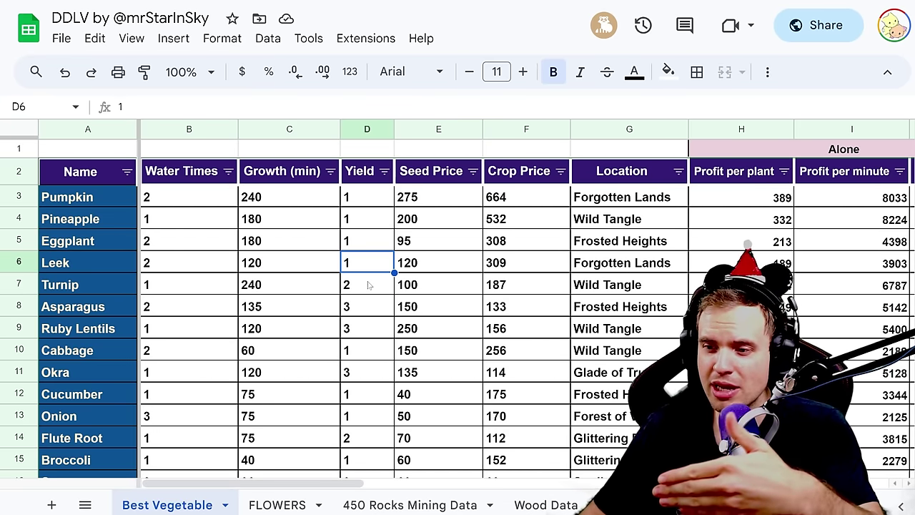
{"action": "left_click", "coordinate": [368, 285]}
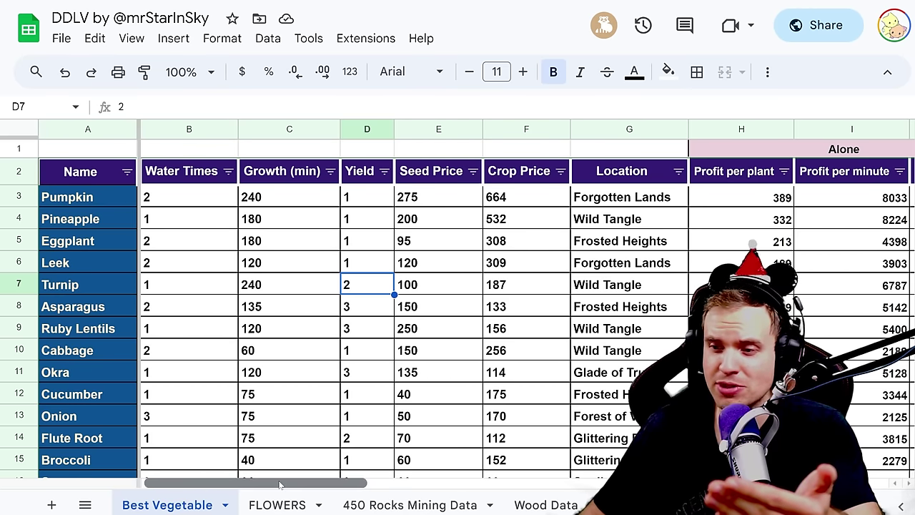
Inspect Pumpkin's No Watering and Profit per minute values with 6 farming buddies.
{"action": "left_click_drag", "start_coordinate": [279, 485], "coordinate": [495, 483]}
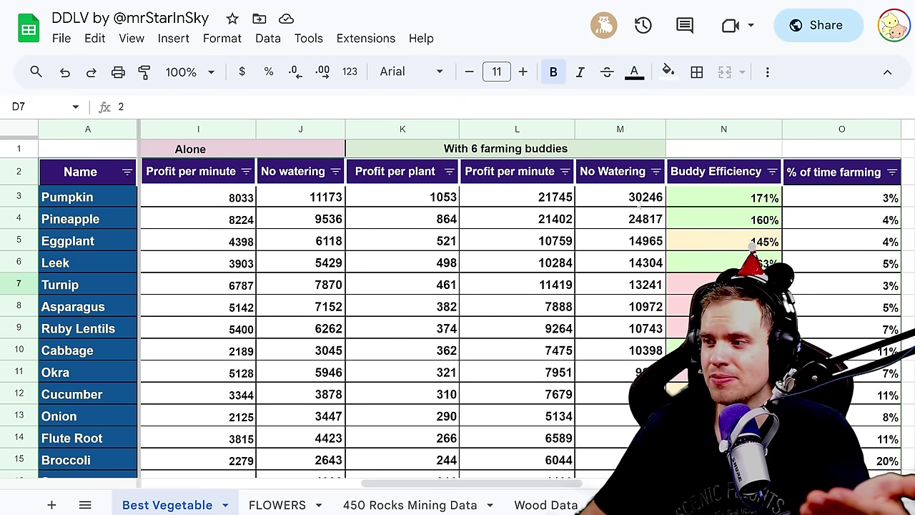
{"action": "left_click", "coordinate": [642, 198]}
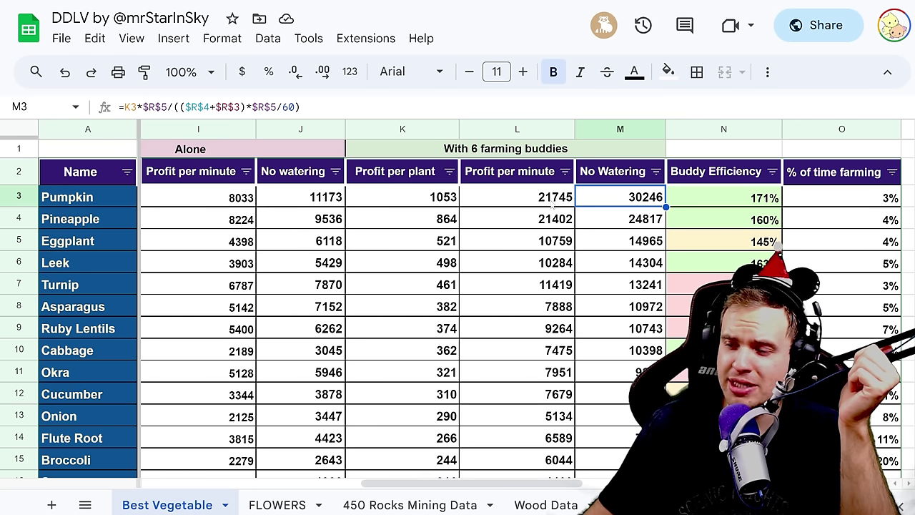
{"action": "left_click", "coordinate": [555, 202]}
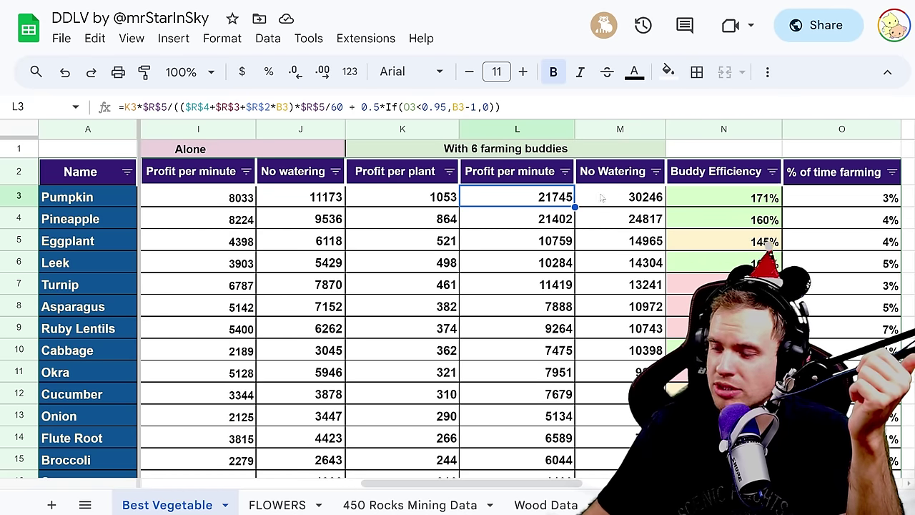
{"action": "left_click", "coordinate": [638, 202]}
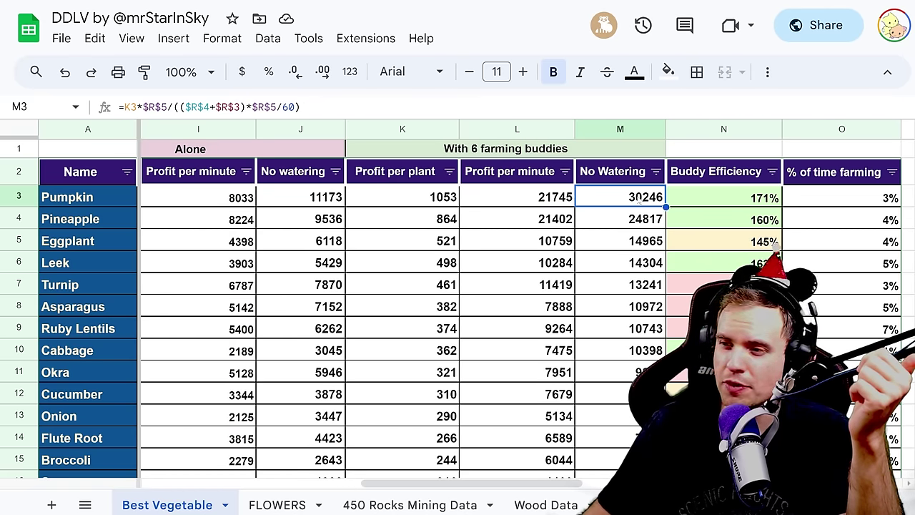
Examine the No Watering values with 6 farming buddies for the lowest-ranked crops: Grapes, Lettuce and Wheat.
{"action": "scroll", "coordinate": [575, 282], "scroll_direction": "down", "scroll_amount": 2}
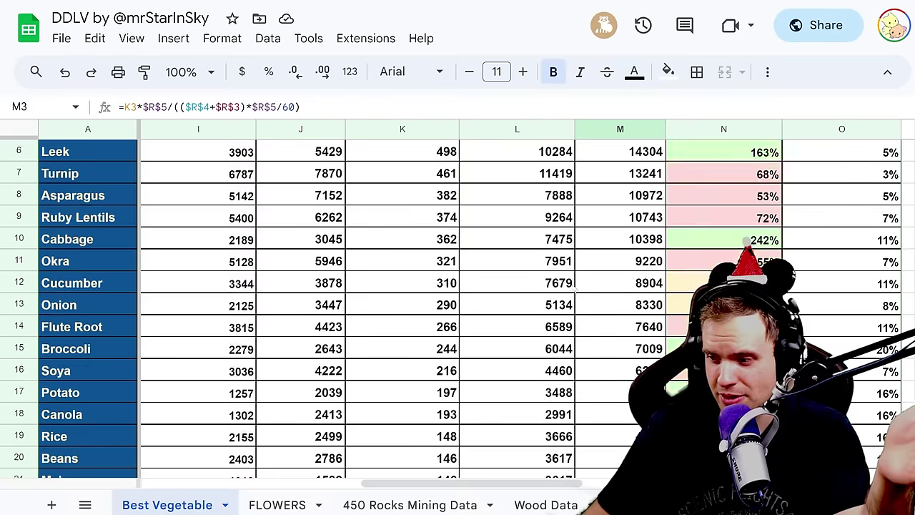
{"action": "scroll", "coordinate": [576, 286], "scroll_direction": "down", "scroll_amount": 6}
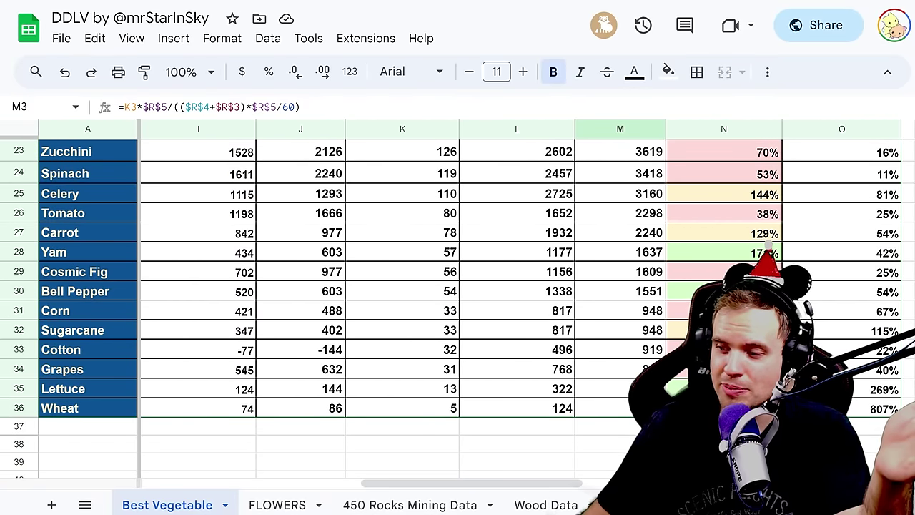
{"action": "left_click", "coordinate": [620, 369]}
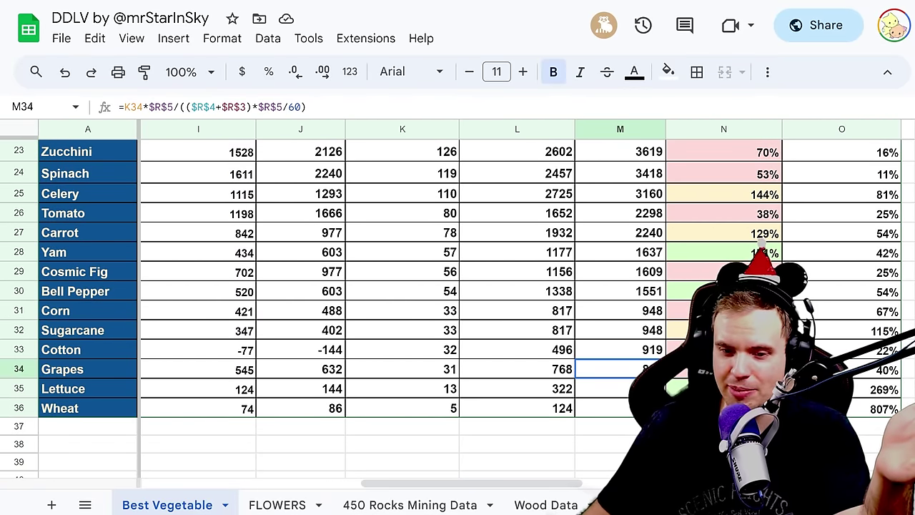
{"action": "left_click", "coordinate": [615, 409]}
{"action": "left_click", "coordinate": [615, 388]}
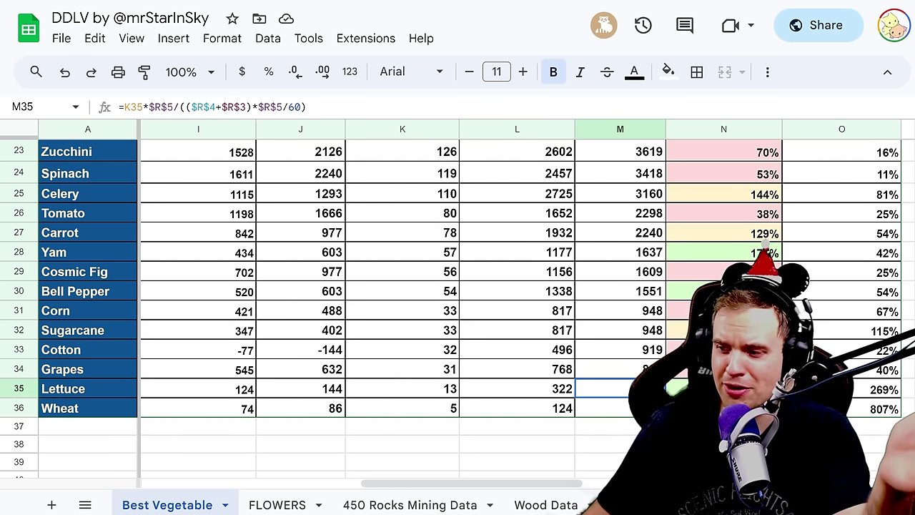
{"action": "left_click", "coordinate": [615, 409]}
{"action": "scroll", "coordinate": [457, 307], "scroll_direction": "down", "scroll_amount": 2}
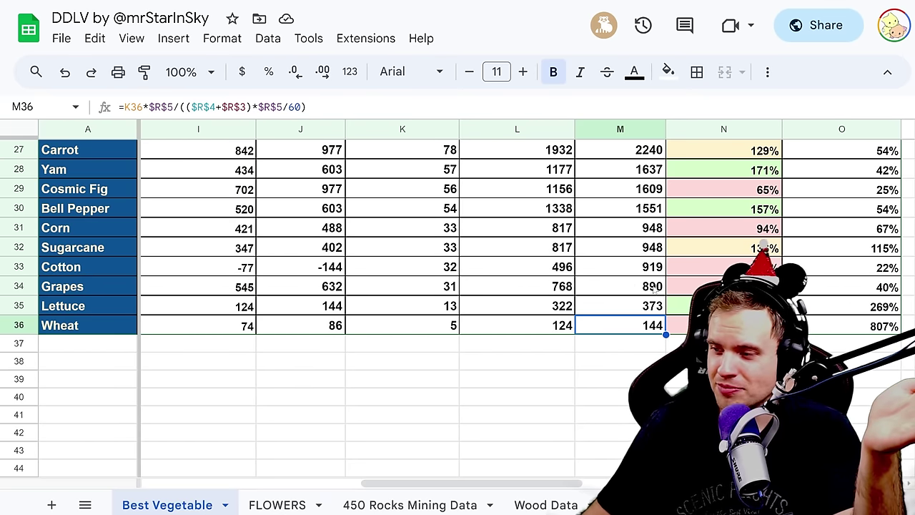
{"action": "left_click", "coordinate": [654, 289]}
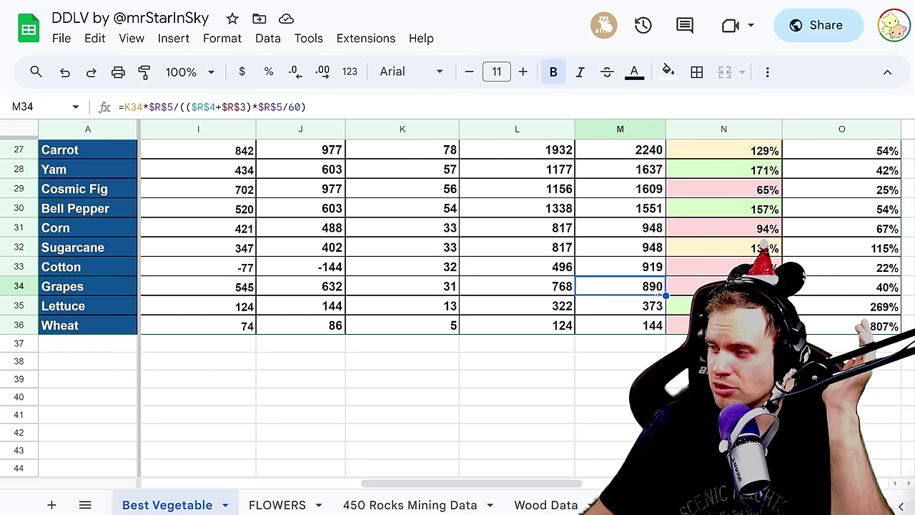
Check the Field size value in the Variables table beside the crop data.
{"action": "scroll", "coordinate": [615, 400], "scroll_direction": "up", "scroll_amount": 8}
{"action": "left_click_drag", "start_coordinate": [567, 490], "coordinate": [664, 490]}
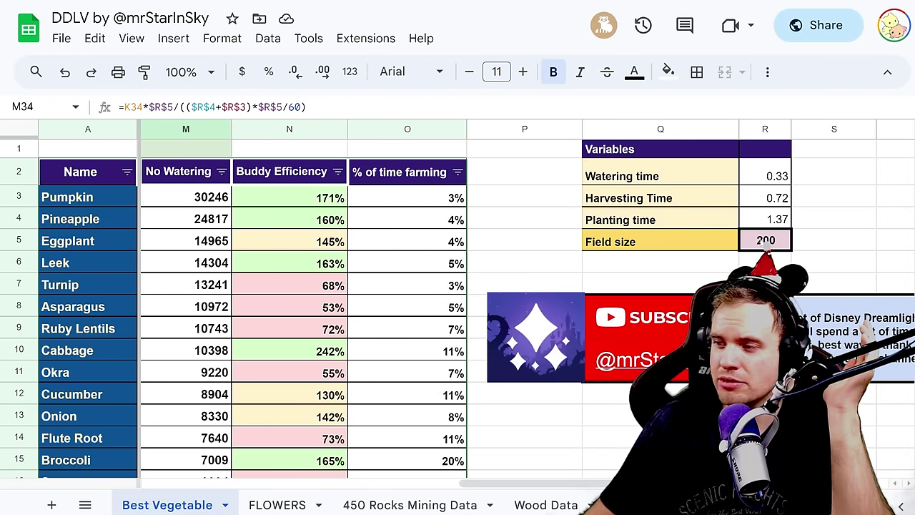
{"action": "left_click", "coordinate": [765, 241]}
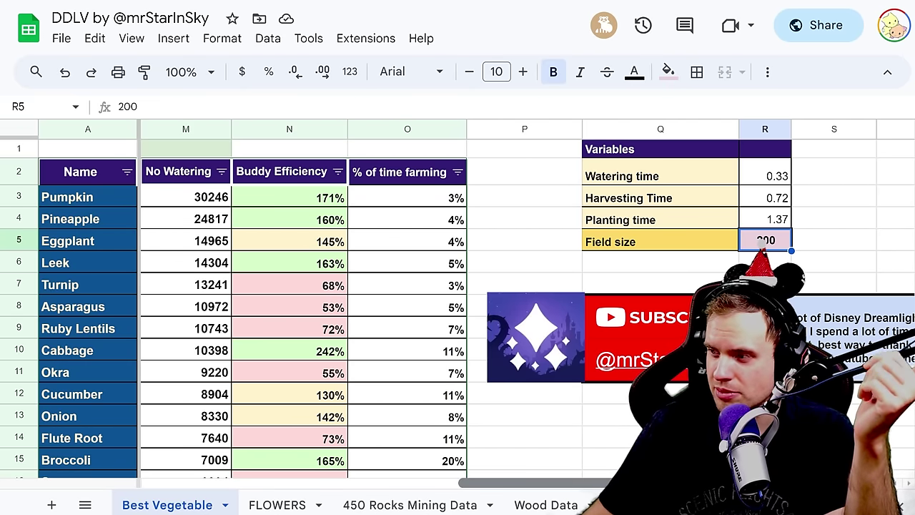
Sort the crops by Buddy Efficiency in descending order.
{"action": "scroll", "coordinate": [458, 300], "scroll_direction": "left", "scroll_amount": 3}
{"action": "left_click_drag", "start_coordinate": [597, 483], "coordinate": [551, 486]}
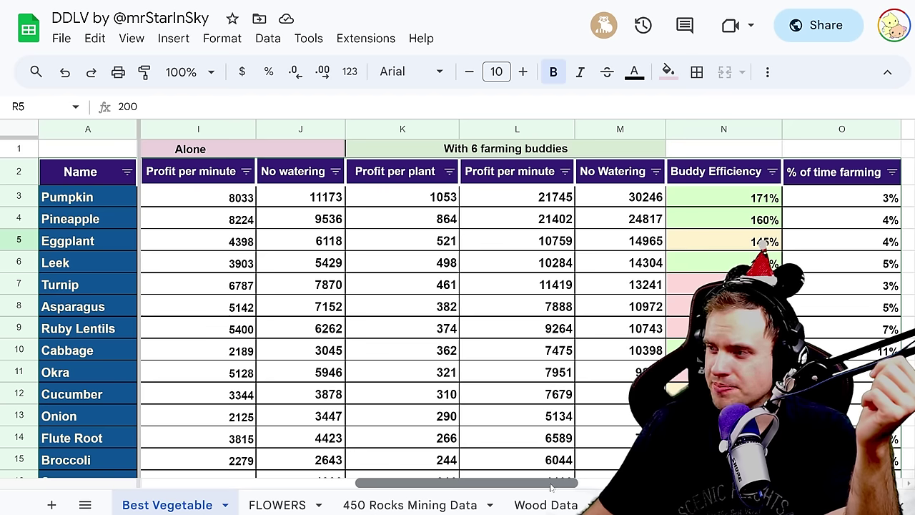
{"action": "left_click_drag", "start_coordinate": [550, 486], "coordinate": [567, 486]}
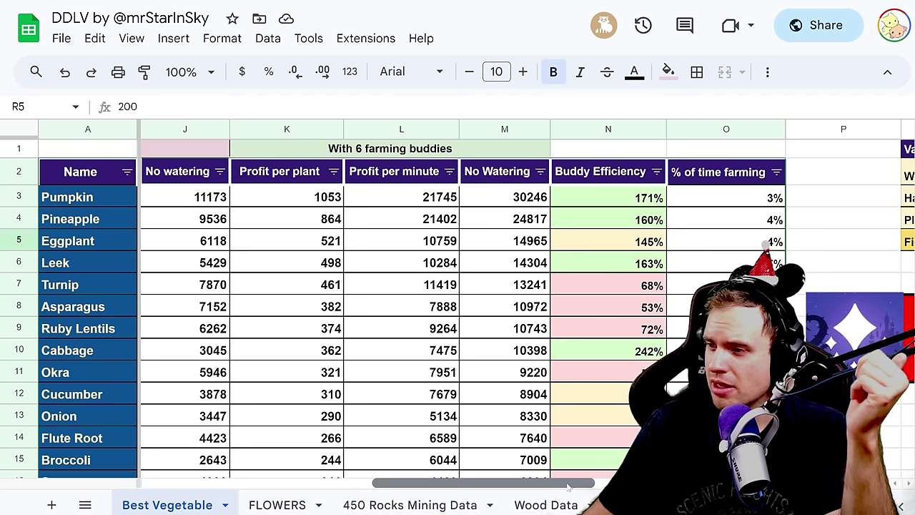
{"action": "left_click", "coordinate": [656, 171]}
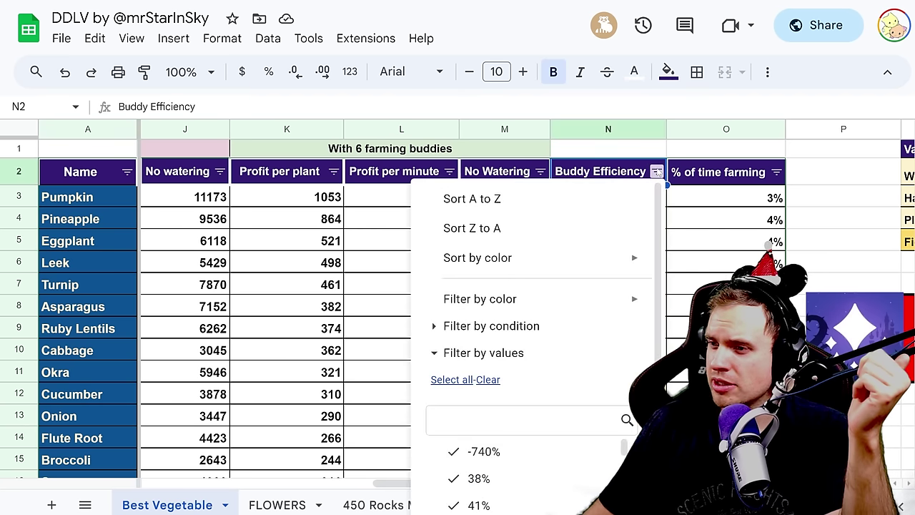
{"action": "left_click", "coordinate": [527, 225]}
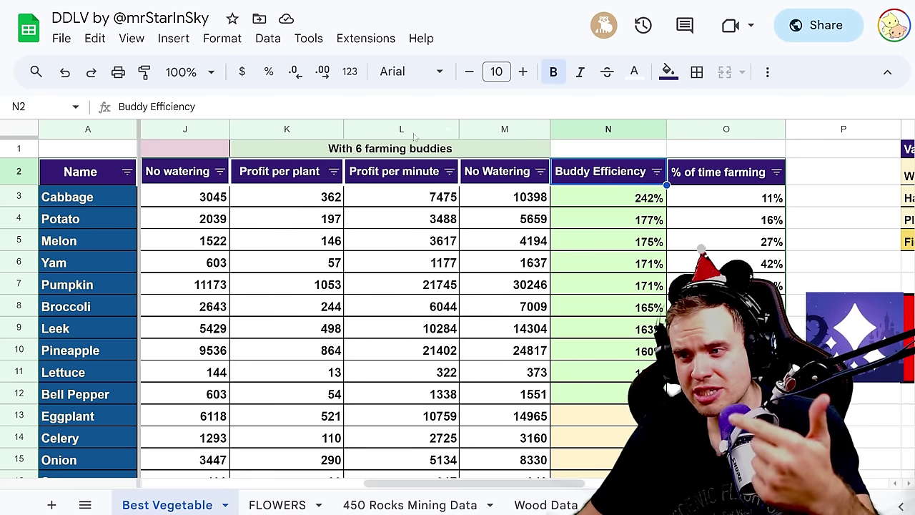
Review the Buddy Efficiency ranking from Cabbage down to the last crop, Cotton.
{"action": "left_click", "coordinate": [636, 203]}
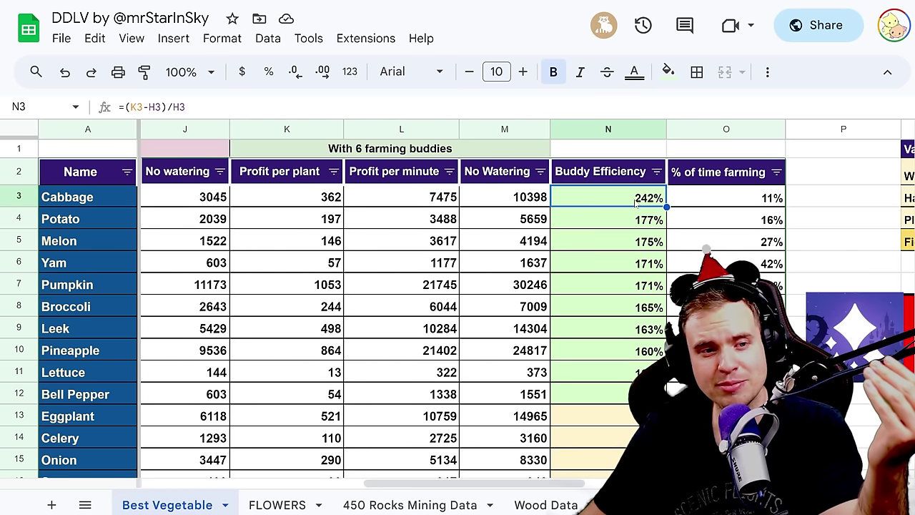
{"action": "scroll", "coordinate": [636, 204], "scroll_direction": "down", "scroll_amount": 5}
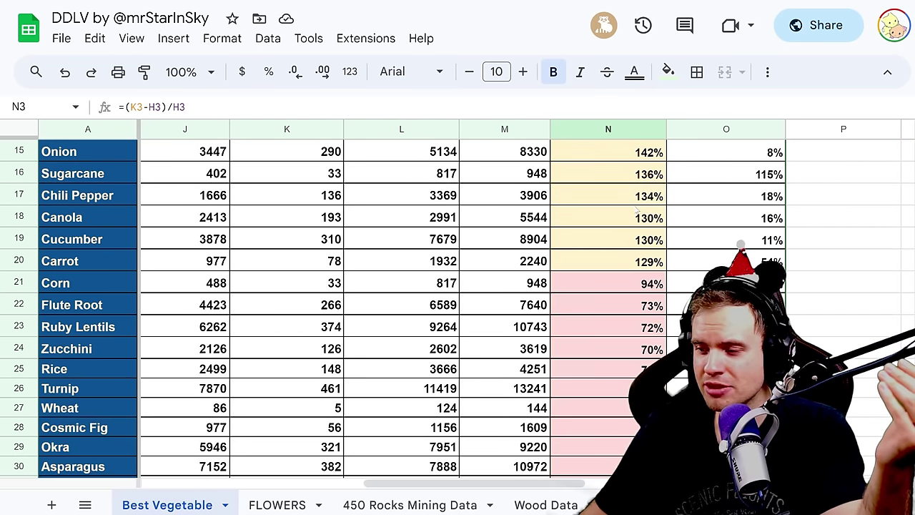
{"action": "scroll", "coordinate": [636, 206], "scroll_direction": "down", "scroll_amount": 3}
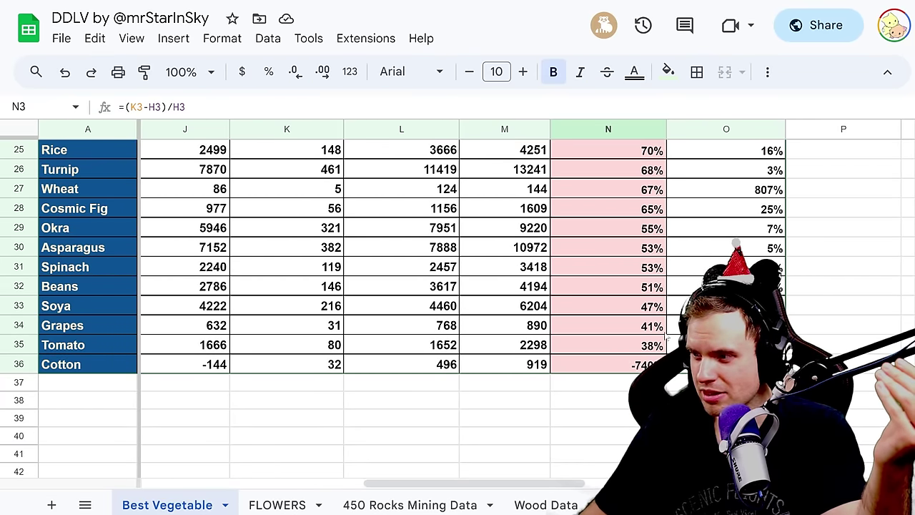
{"action": "scroll", "coordinate": [666, 337], "scroll_direction": "up", "scroll_amount": 3}
{"action": "scroll", "coordinate": [667, 338], "scroll_direction": "down", "scroll_amount": 4}
{"action": "scroll", "coordinate": [667, 335], "scroll_direction": "up", "scroll_amount": 1}
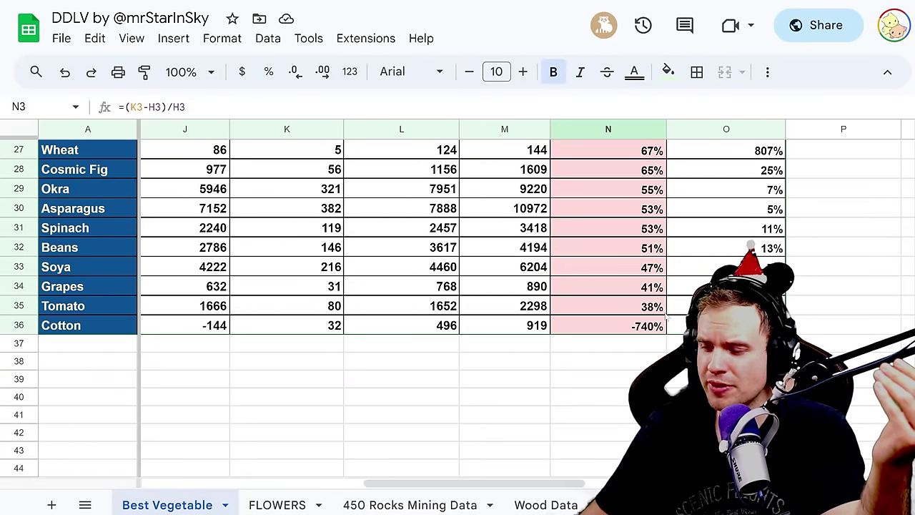
Compare the Buddy Efficiency of the lowest-ranked crops, Tomato and Cotton, with the crops at the head of the ranking.
{"action": "left_click", "coordinate": [649, 309]}
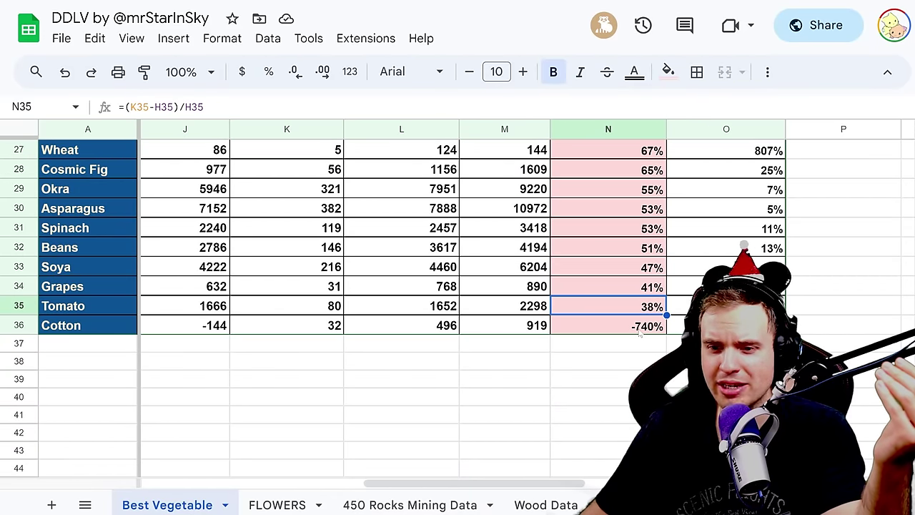
{"action": "scroll", "coordinate": [640, 333], "scroll_direction": "up", "scroll_amount": 9}
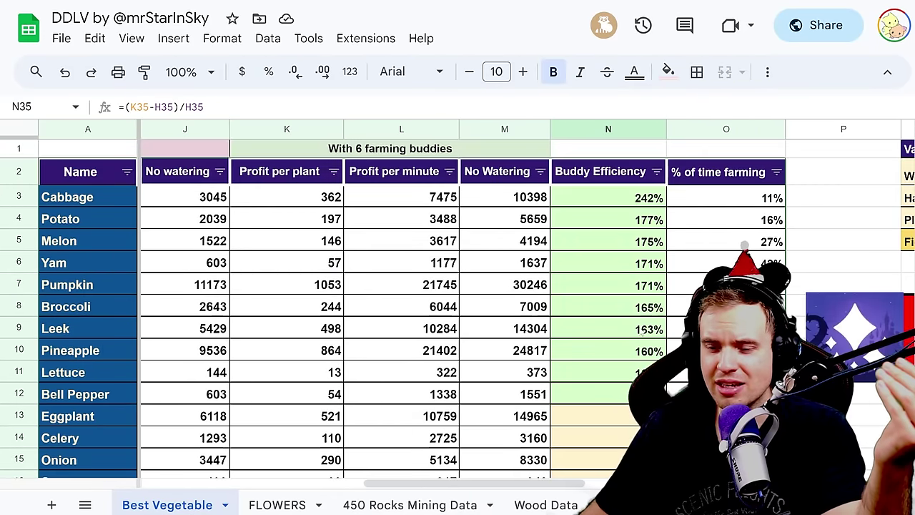
{"action": "scroll", "coordinate": [638, 330], "scroll_direction": "down", "scroll_amount": 7}
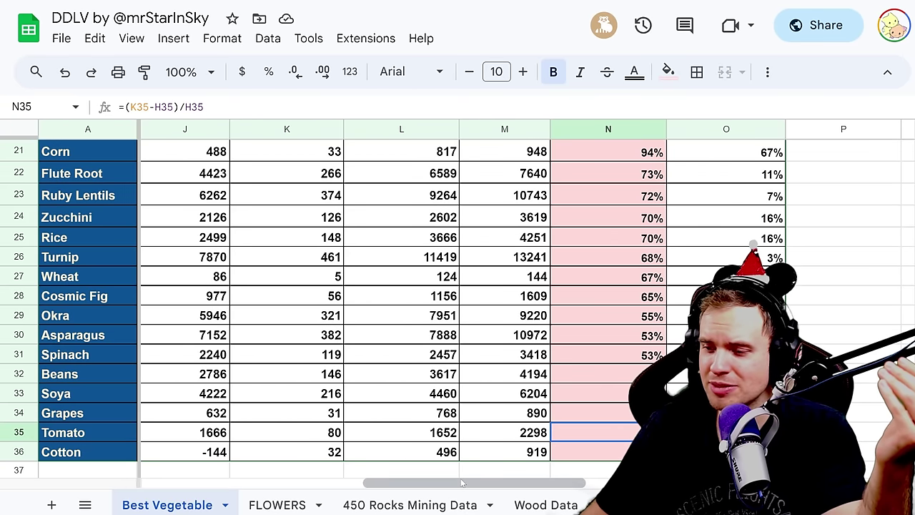
Compare the Yield, Seed Price and Crop Price of the crops across the whole Buddy Efficiency ranking.
{"action": "left_click_drag", "start_coordinate": [461, 483], "coordinate": [232, 500]}
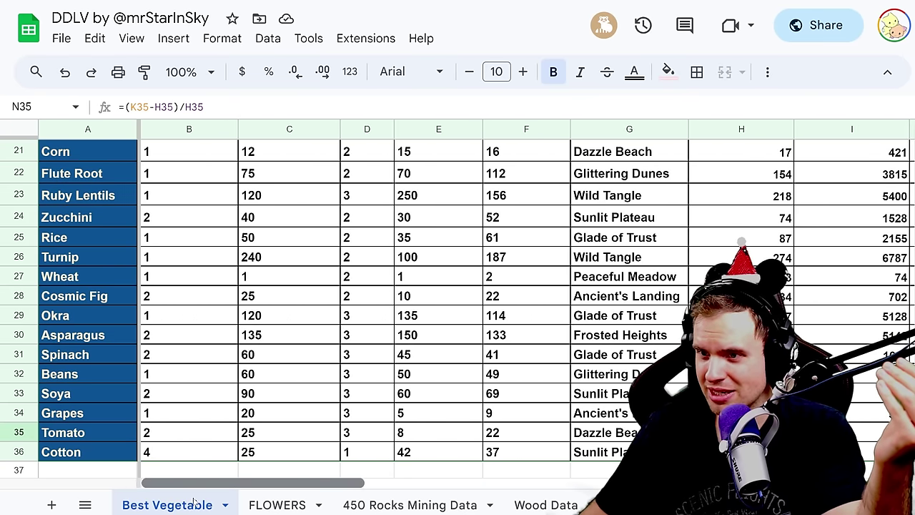
{"action": "scroll", "coordinate": [423, 409], "scroll_direction": "up", "scroll_amount": 7}
{"action": "scroll", "coordinate": [423, 408], "scroll_direction": "down", "scroll_amount": 1}
{"action": "scroll", "coordinate": [423, 408], "scroll_direction": "down", "scroll_amount": 8}
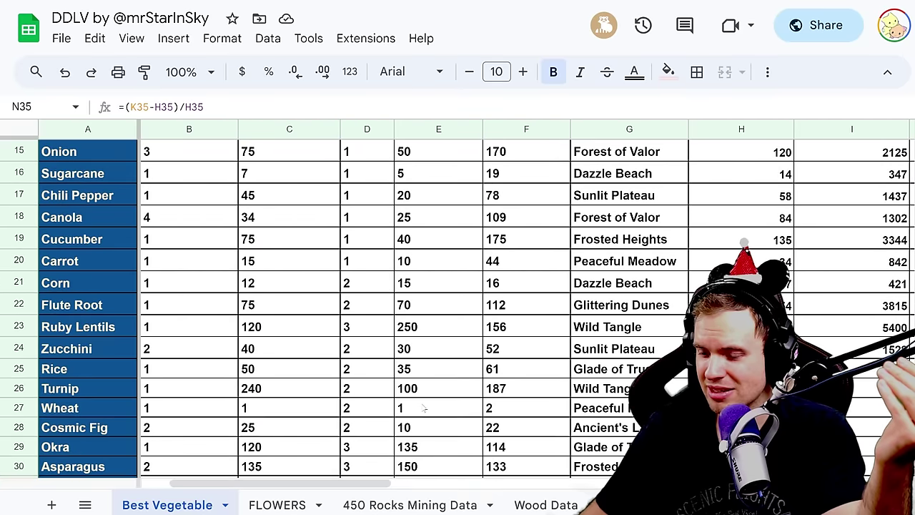
{"action": "scroll", "coordinate": [422, 408], "scroll_direction": "up", "scroll_amount": 8}
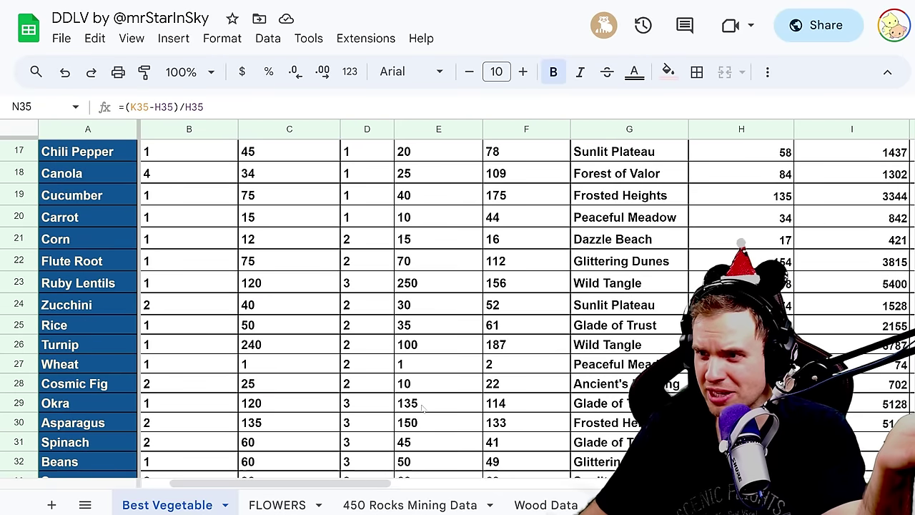
{"action": "scroll", "coordinate": [495, 258], "scroll_direction": "down", "scroll_amount": 7}
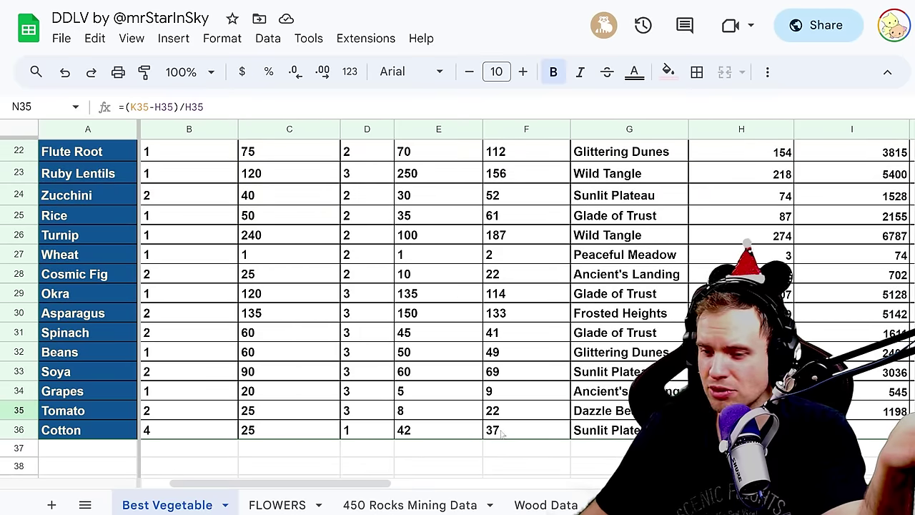
{"action": "scroll", "coordinate": [503, 434], "scroll_direction": "up", "scroll_amount": 7}
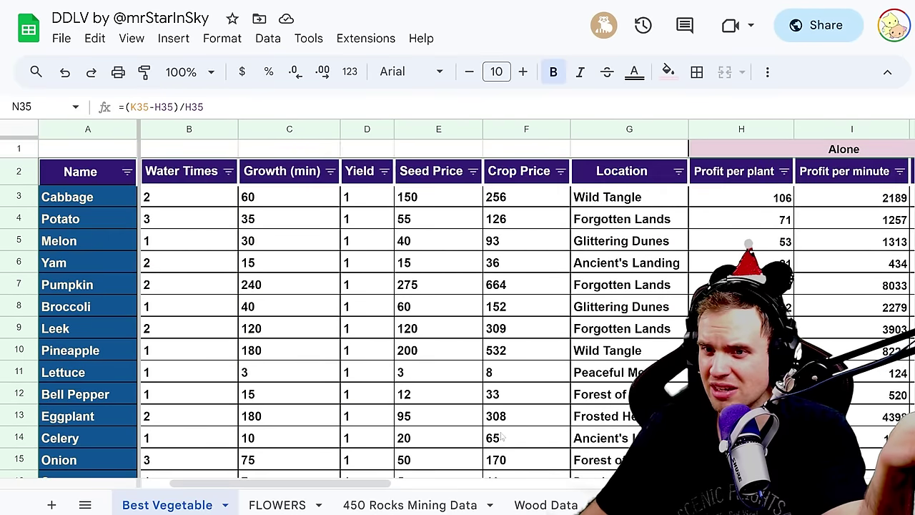
{"action": "scroll", "coordinate": [503, 437], "scroll_direction": "down", "scroll_amount": 7}
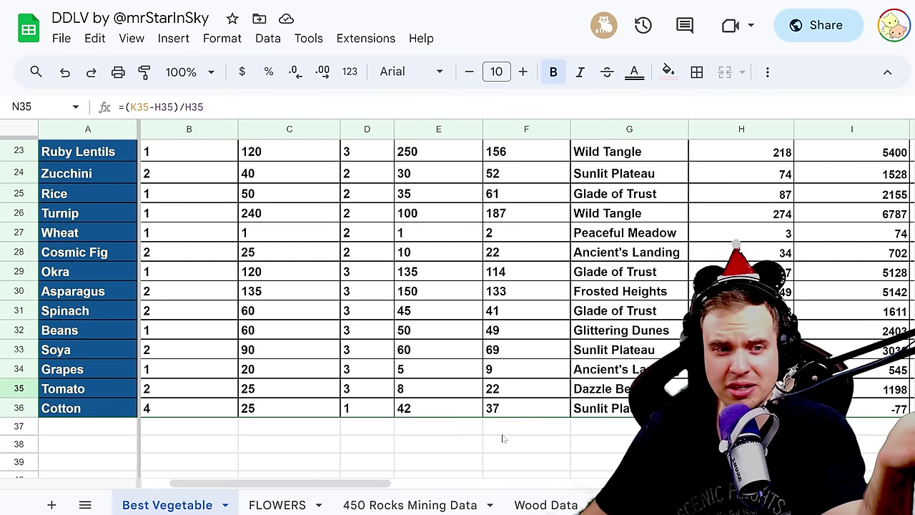
Check the Buddy Efficiency values of the last crops against those of Pumpkin and Cabbage.
{"action": "left_click_drag", "start_coordinate": [390, 484], "coordinate": [592, 484]}
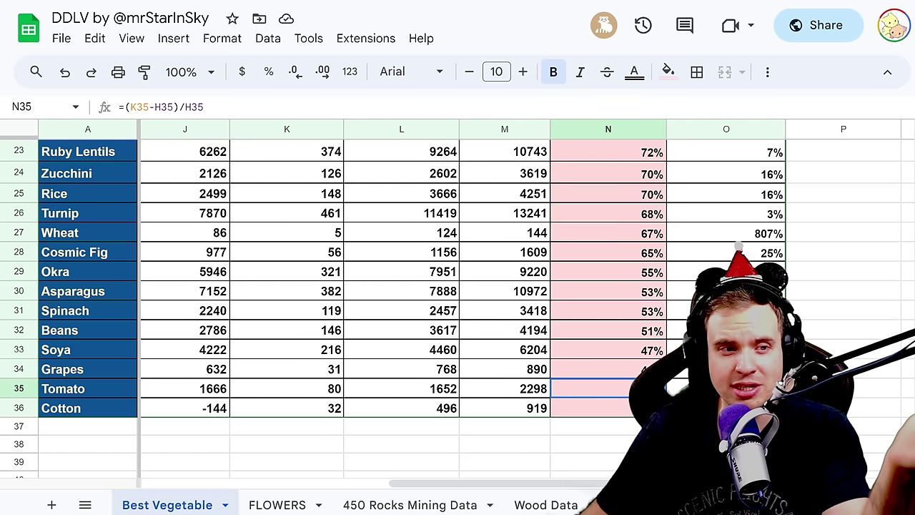
{"action": "scroll", "coordinate": [663, 295], "scroll_direction": "down", "scroll_amount": 2}
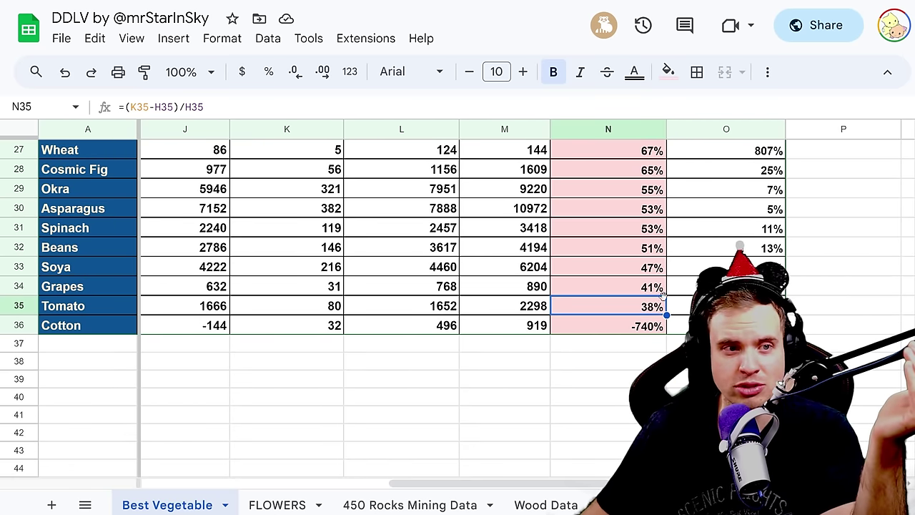
{"action": "scroll", "coordinate": [655, 286], "scroll_direction": "up", "scroll_amount": 10}
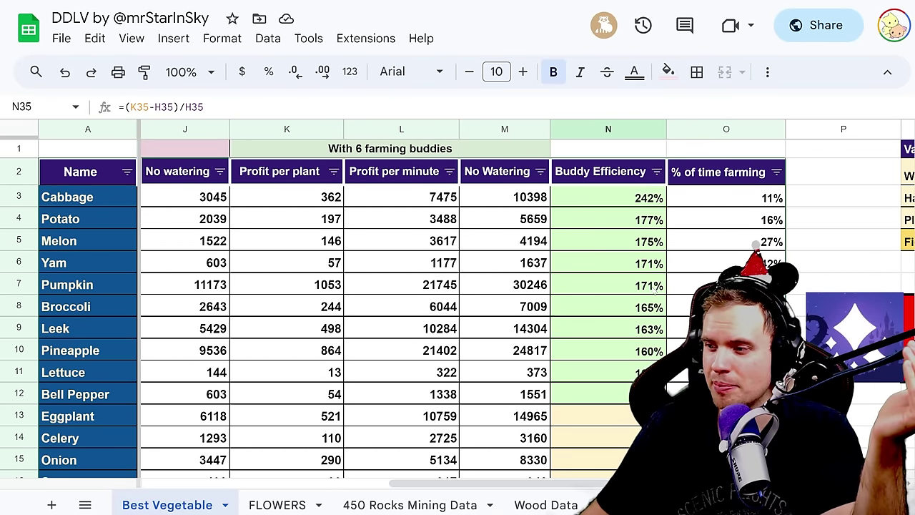
{"action": "left_click", "coordinate": [653, 286]}
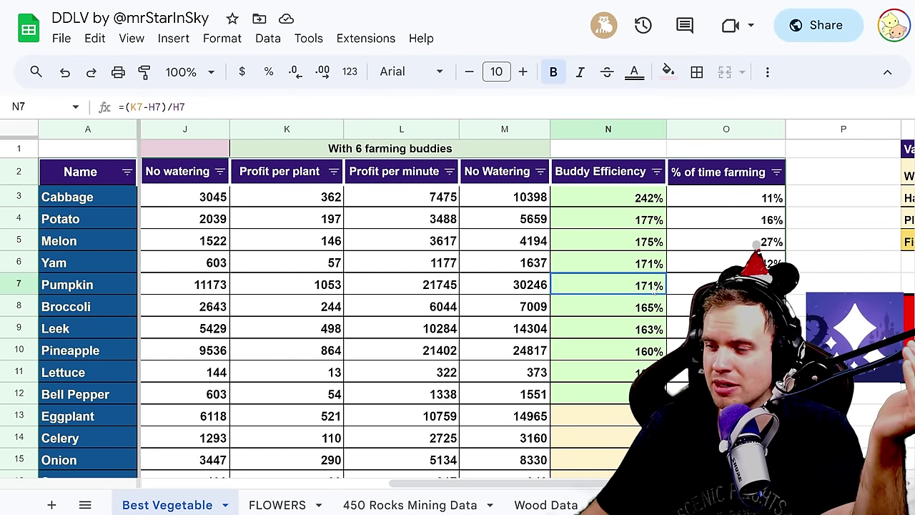
{"action": "left_click", "coordinate": [644, 204]}
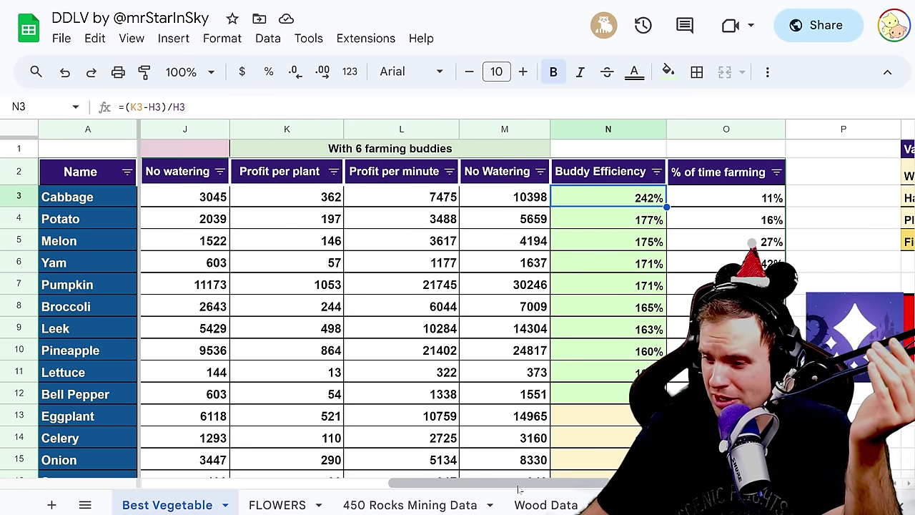
Review the top-ranked crops across all columns, from Water Times and prices through the Alone and 6 farming buddies profits.
{"action": "left_click_drag", "start_coordinate": [529, 486], "coordinate": [226, 506]}
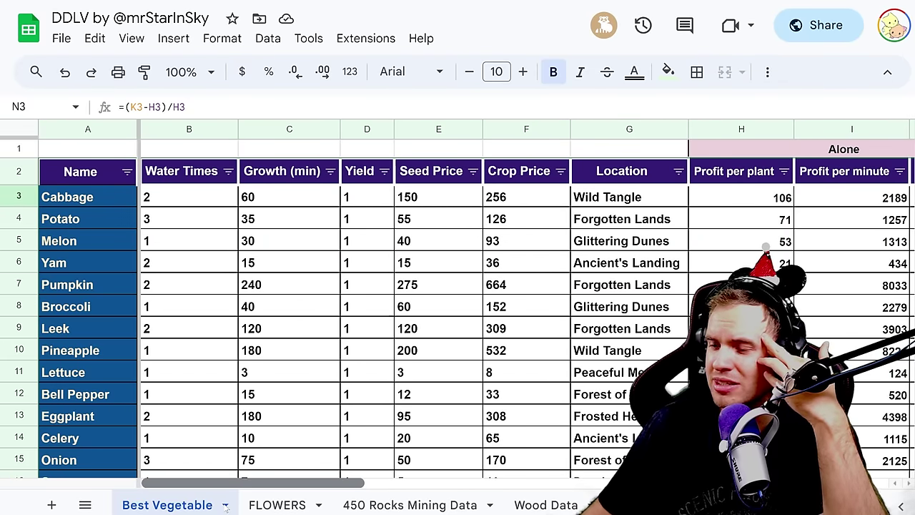
{"action": "left_click_drag", "start_coordinate": [226, 506], "coordinate": [370, 493]}
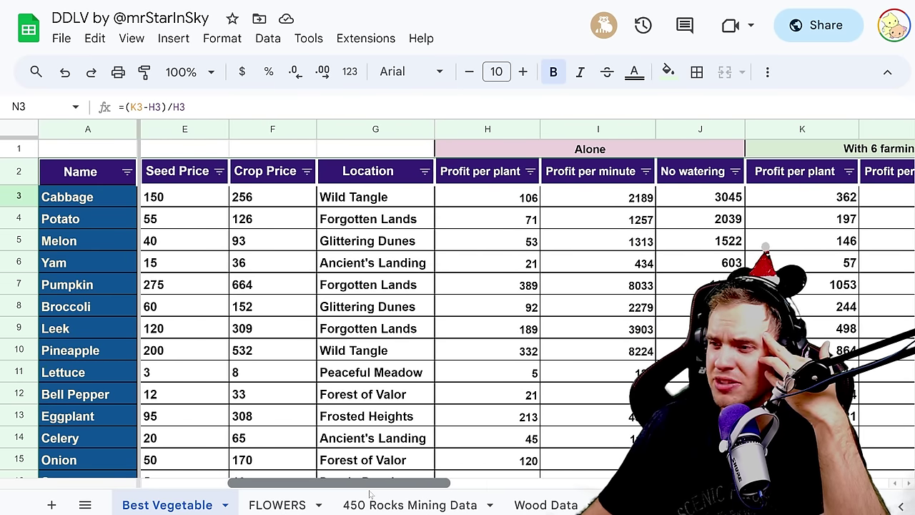
{"action": "left_click_drag", "start_coordinate": [370, 493], "coordinate": [522, 488]}
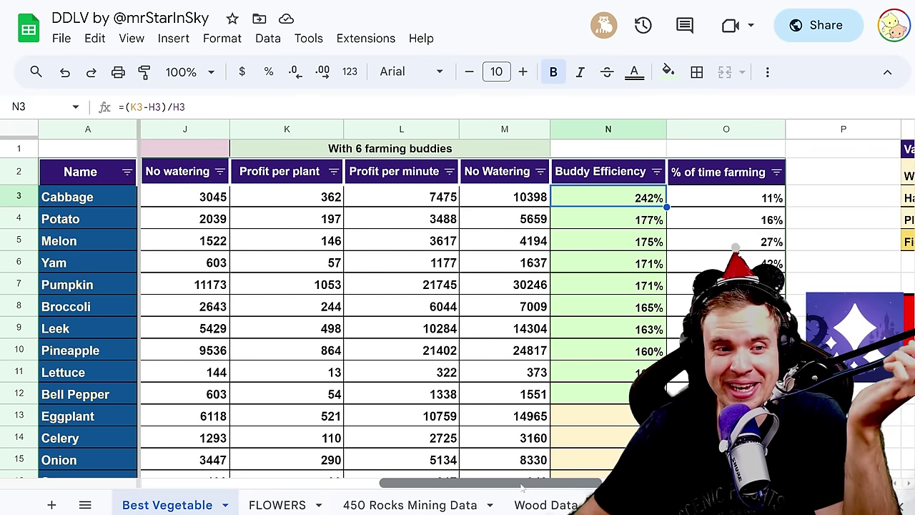
{"action": "left_click_drag", "start_coordinate": [522, 488], "coordinate": [250, 505]}
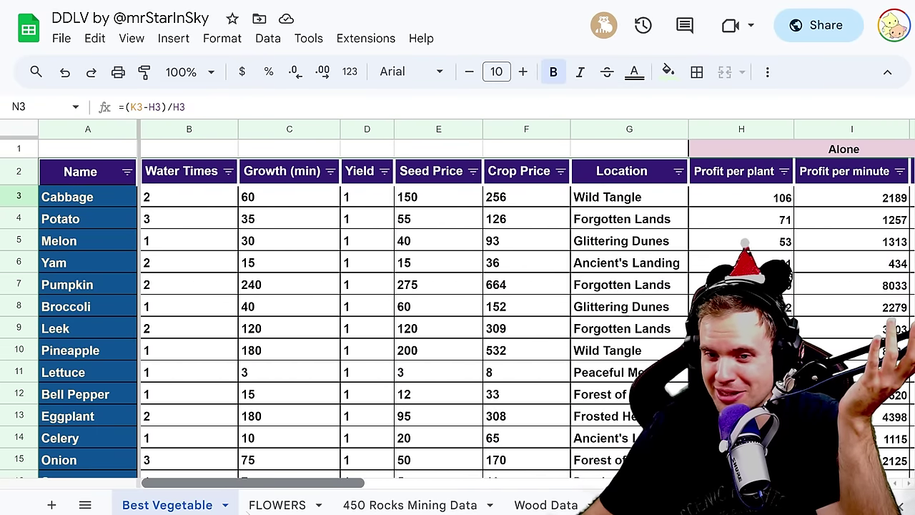
Sort the crops by Profit per plant with 6 farming buddies in descending order.
{"action": "scroll", "coordinate": [465, 174], "scroll_direction": "right", "scroll_amount": 5}
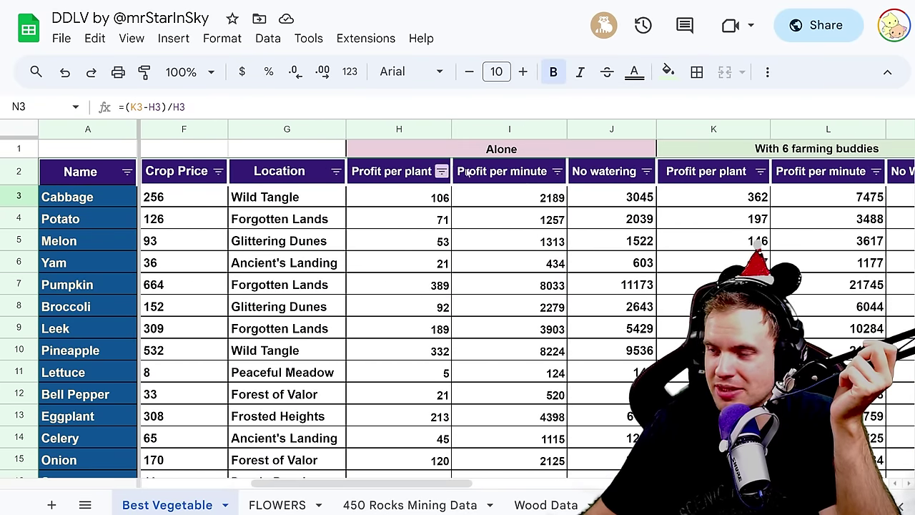
{"action": "left_click", "coordinate": [760, 171]}
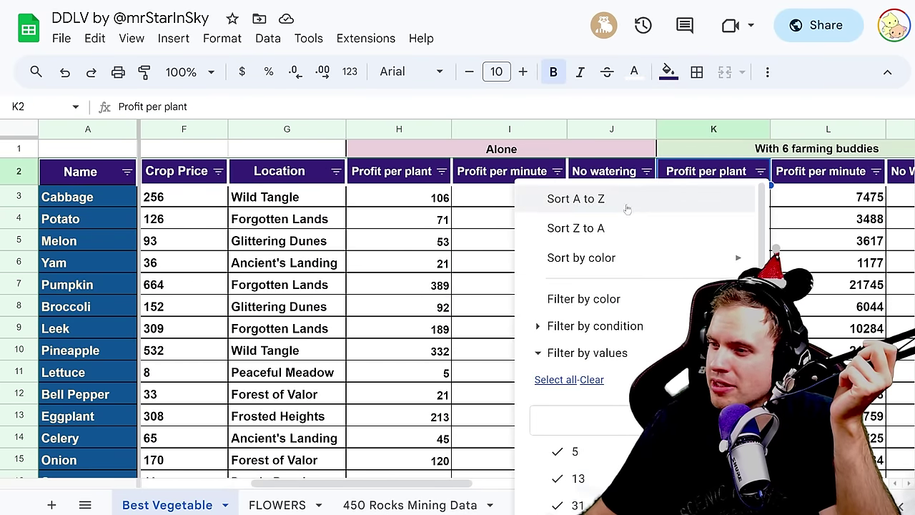
{"action": "left_click", "coordinate": [604, 228]}
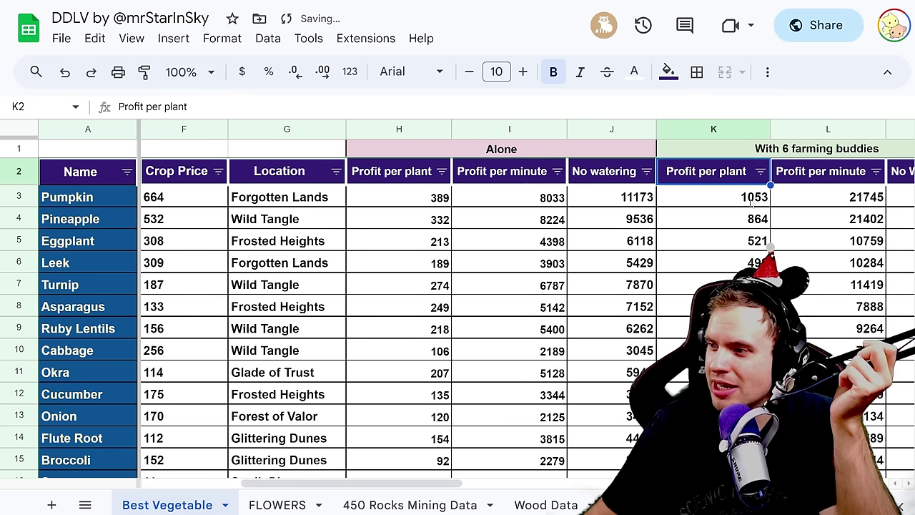
Compare Pumpkin's Profit per plant with 6 farming buddies against the lowest crops, Grapes, Lettuce and Wheat, and the mid-ranked crops.
{"action": "left_click", "coordinate": [750, 204]}
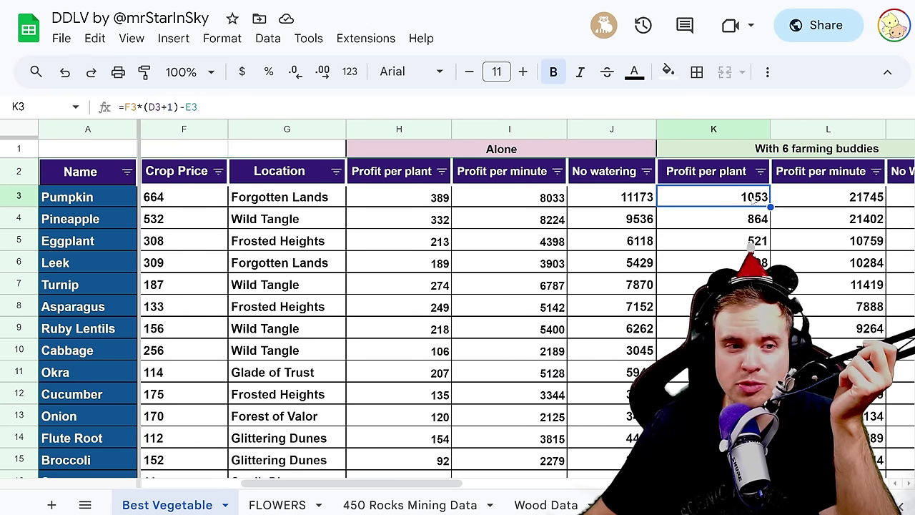
{"action": "scroll", "coordinate": [753, 201], "scroll_direction": "down", "scroll_amount": 8}
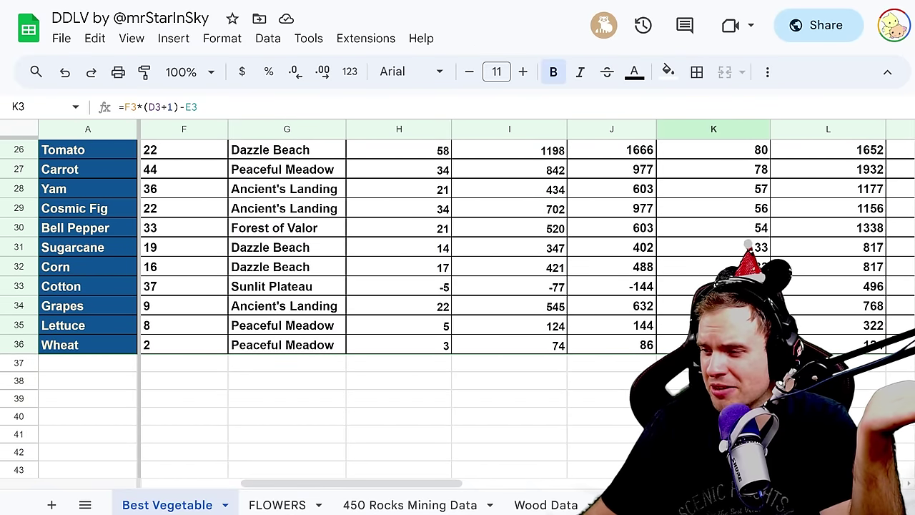
{"action": "left_click", "coordinate": [714, 306]}
{"action": "left_click", "coordinate": [713, 326]}
{"action": "left_click", "coordinate": [714, 344]}
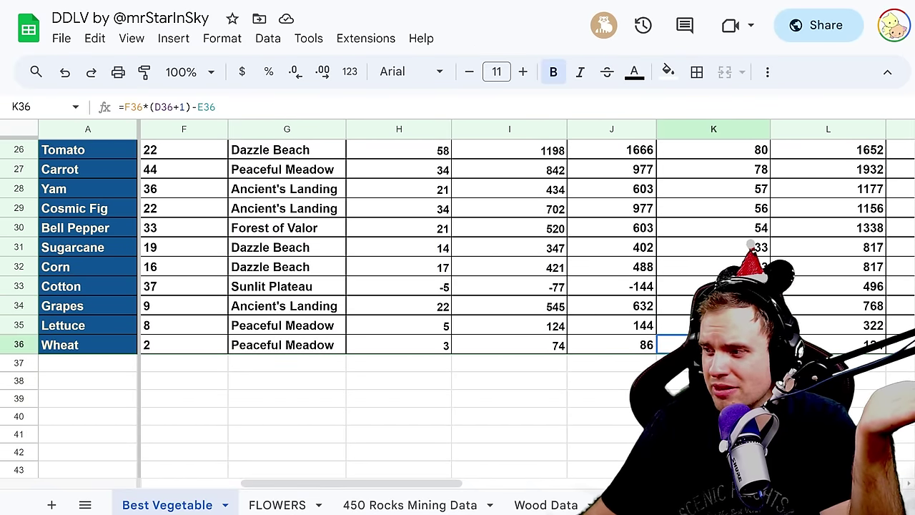
{"action": "scroll", "coordinate": [751, 245], "scroll_direction": "up", "scroll_amount": 3}
{"action": "scroll", "coordinate": [751, 244], "scroll_direction": "up", "scroll_amount": 3}
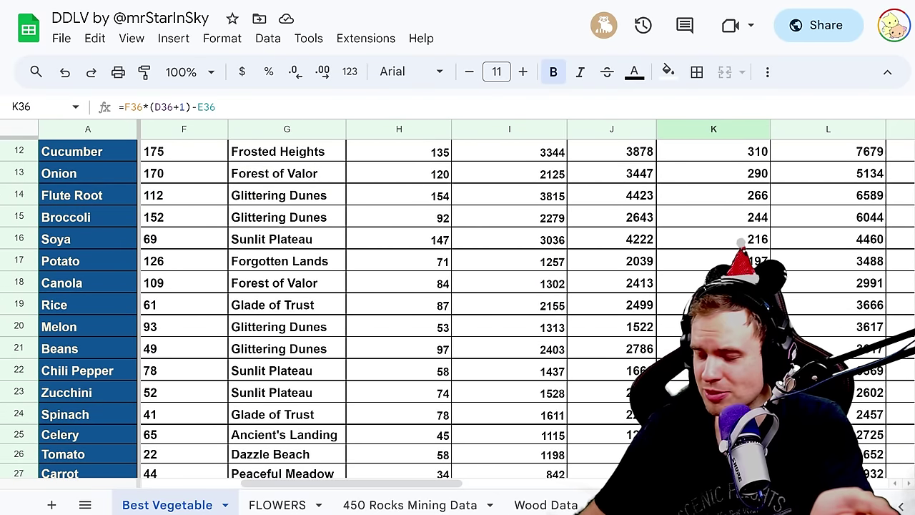
{"action": "scroll", "coordinate": [736, 241], "scroll_direction": "up", "scroll_amount": 4}
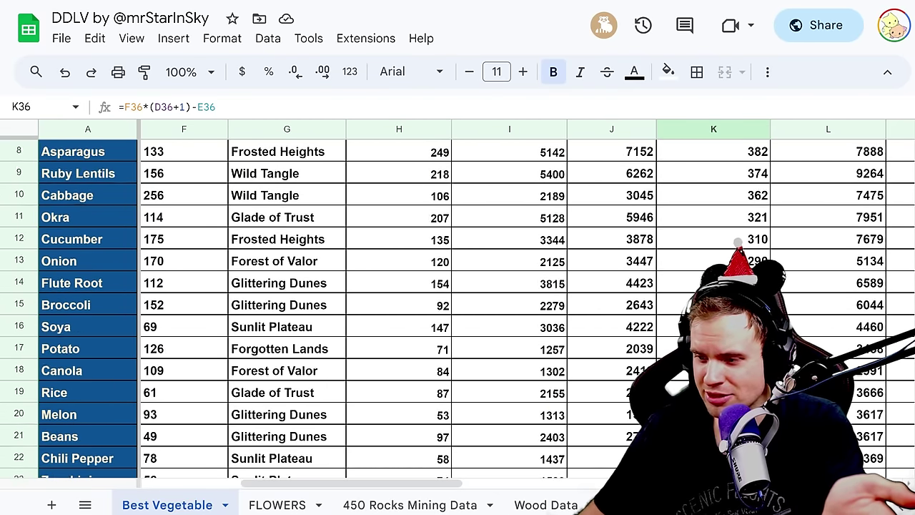
{"action": "scroll", "coordinate": [740, 244], "scroll_direction": "up", "scroll_amount": 1}
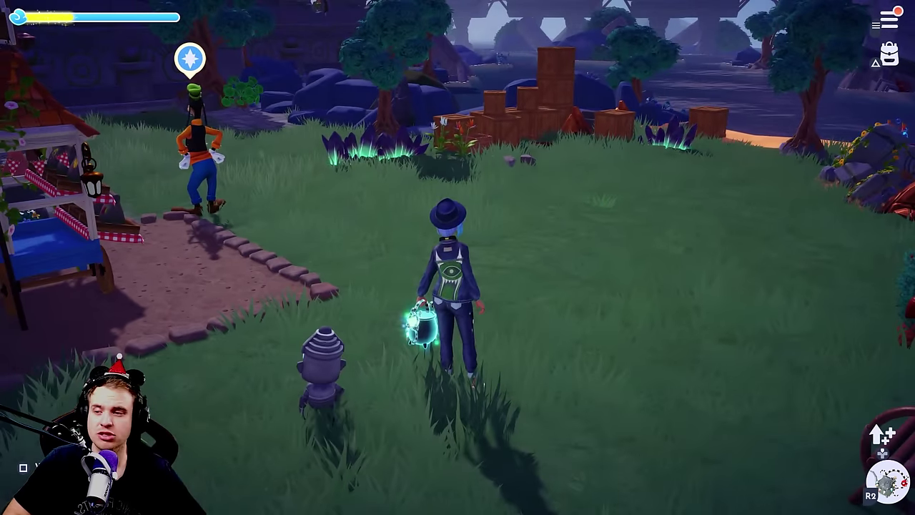
Switch to Disney Dreamlight Valley and drop the pineapple from the inventory onto the grass.
{"action": "key", "text": "b"}
{"action": "key", "text": "Right"}
{"action": "key", "text": "Right"}
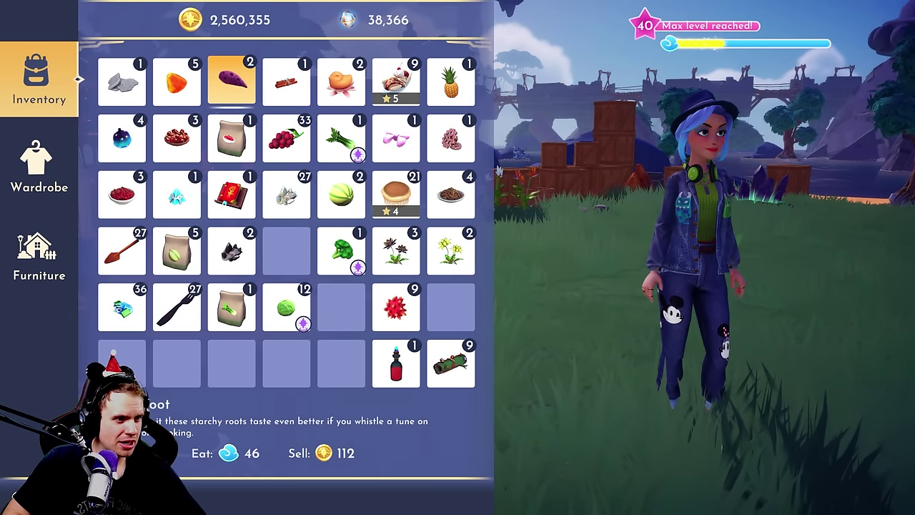
{"action": "key", "text": "Right"}
{"action": "key", "text": "Right"}
{"action": "key", "text": "Right"}
{"action": "key", "text": "Right"}
{"action": "key", "text": "Return"}
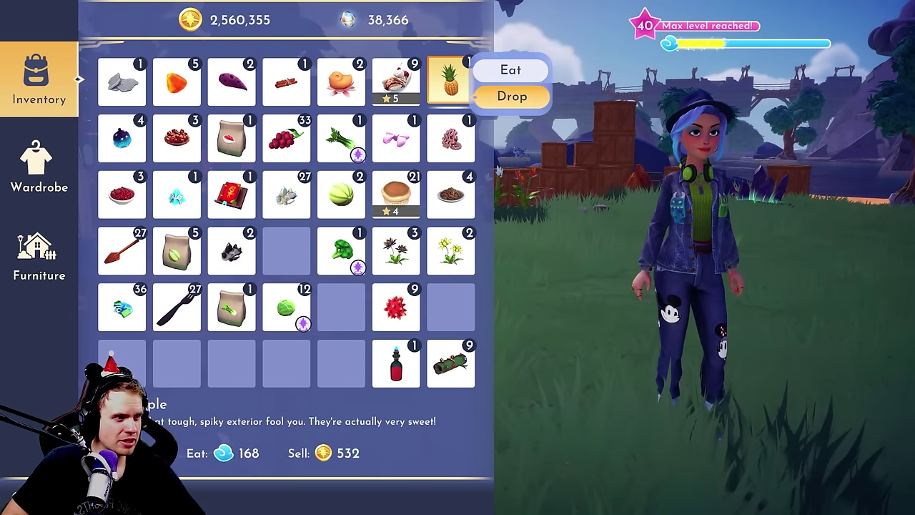
{"action": "key", "text": "Return"}
{"action": "key", "text": "Escape"}
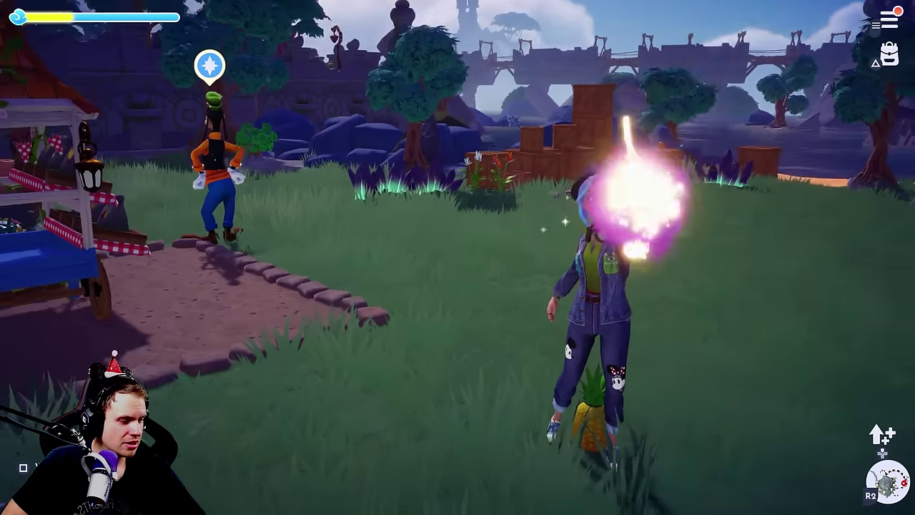
Enter furniture mode, hide the furniture catalogue and move the dropped pineapple next to the corner of the stall's stone border.
{"action": "key", "text": "i"}
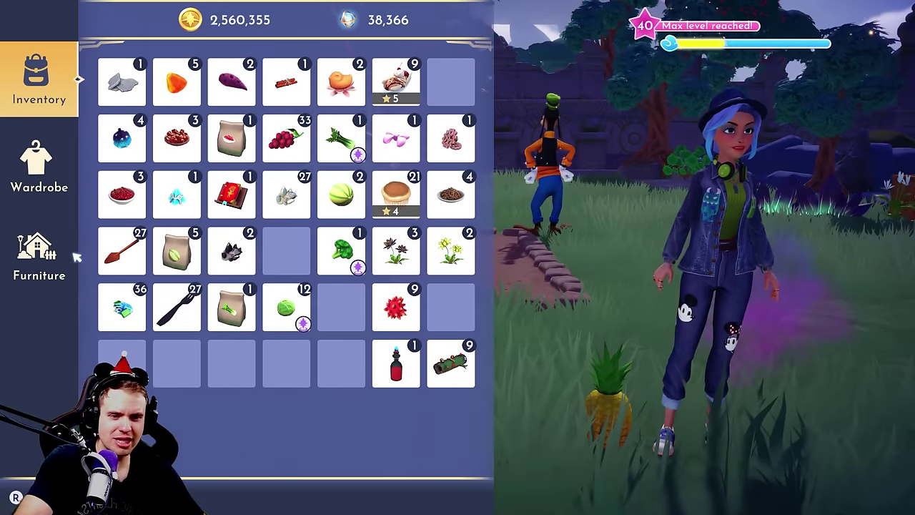
{"action": "left_click", "coordinate": [71, 256]}
{"action": "key", "text": "f"}
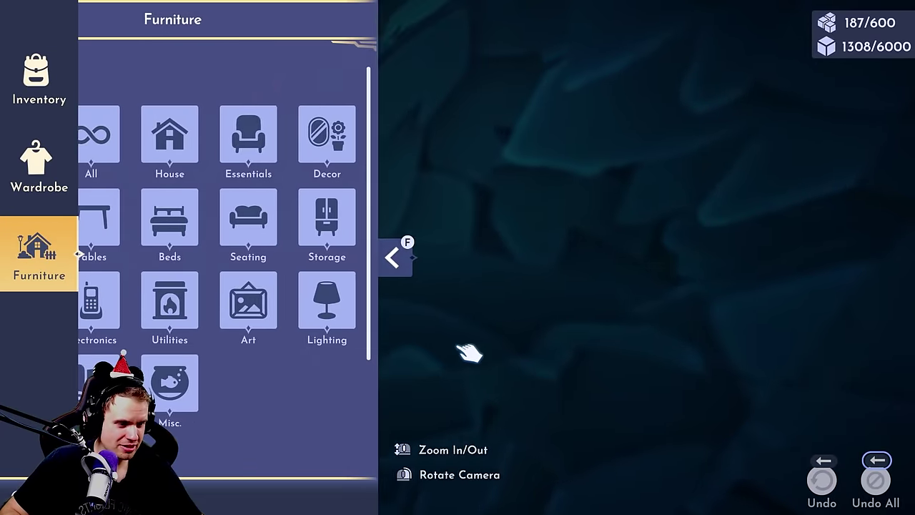
{"action": "left_click", "coordinate": [562, 366]}
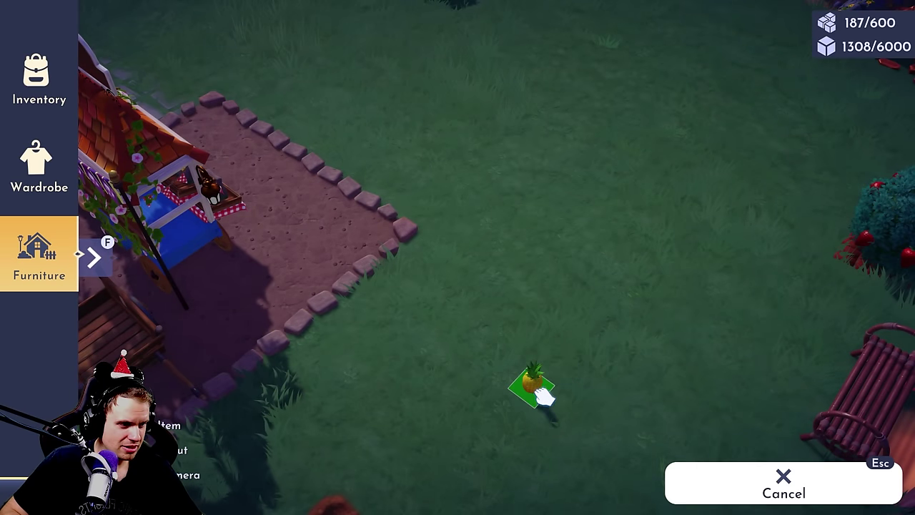
{"action": "left_click", "coordinate": [556, 379]}
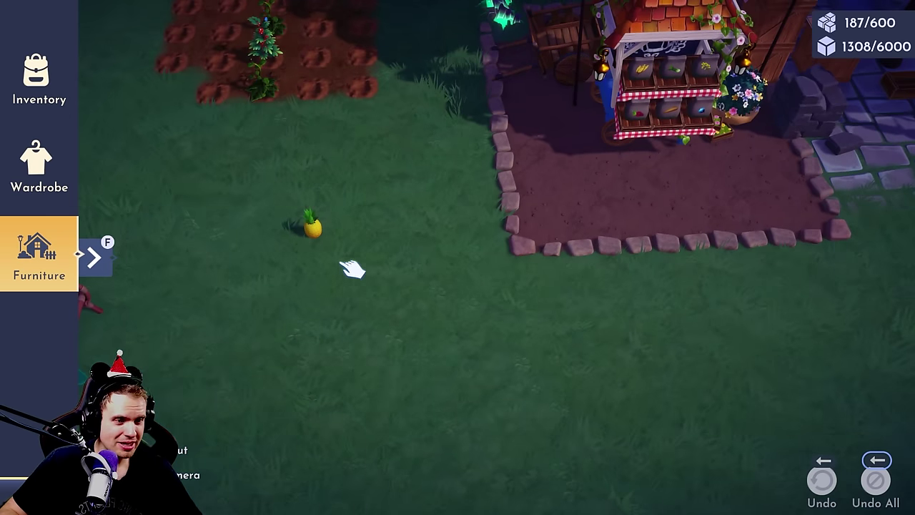
{"action": "left_click", "coordinate": [325, 235]}
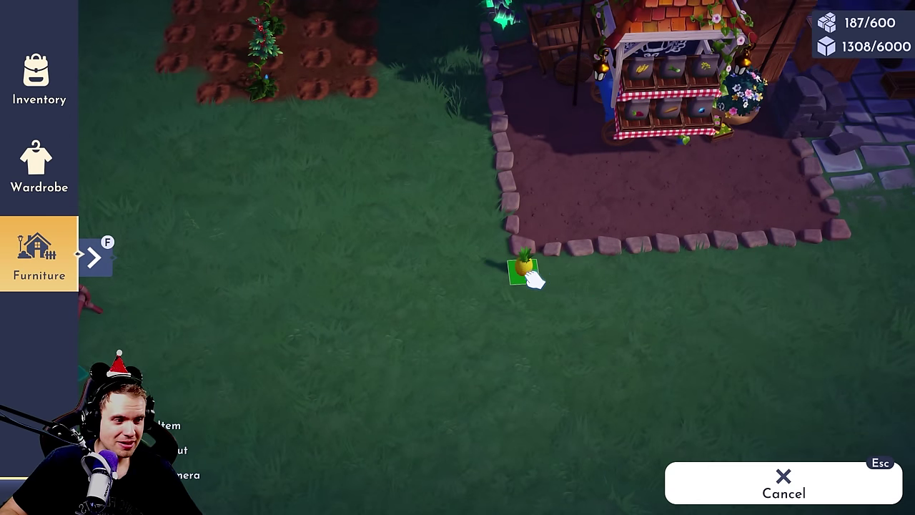
{"action": "left_click", "coordinate": [506, 254]}
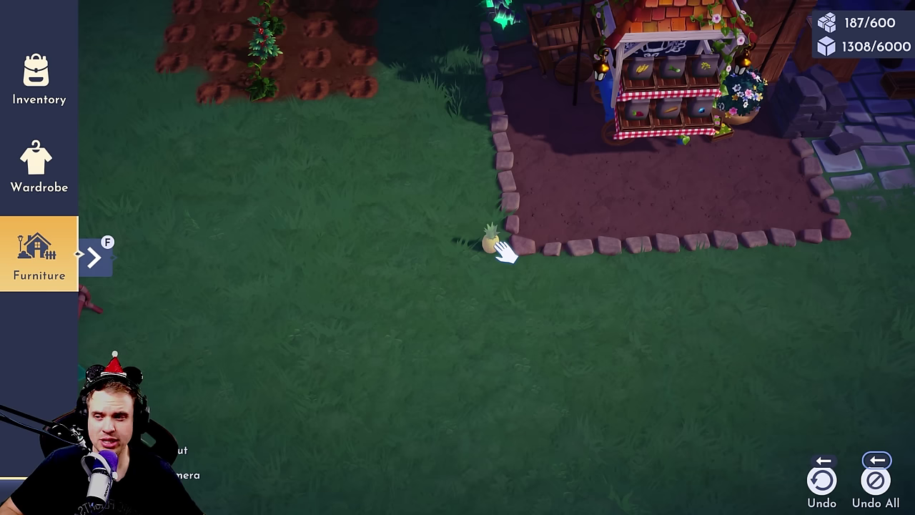
Move the pineapple away from the stone border in two moves, setting it down farther out on the open grass.
{"action": "key", "text": "e"}
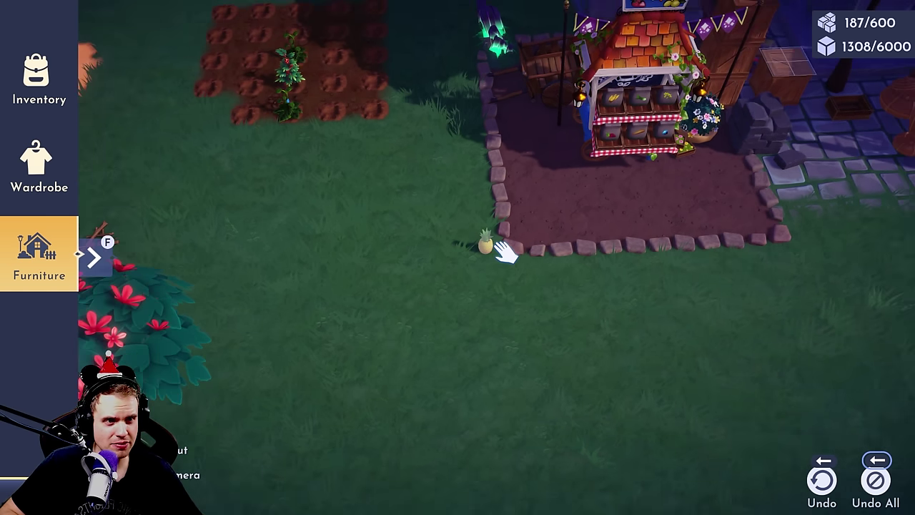
{"action": "scroll", "coordinate": [508, 257], "scroll_direction": "up", "scroll_amount": 5}
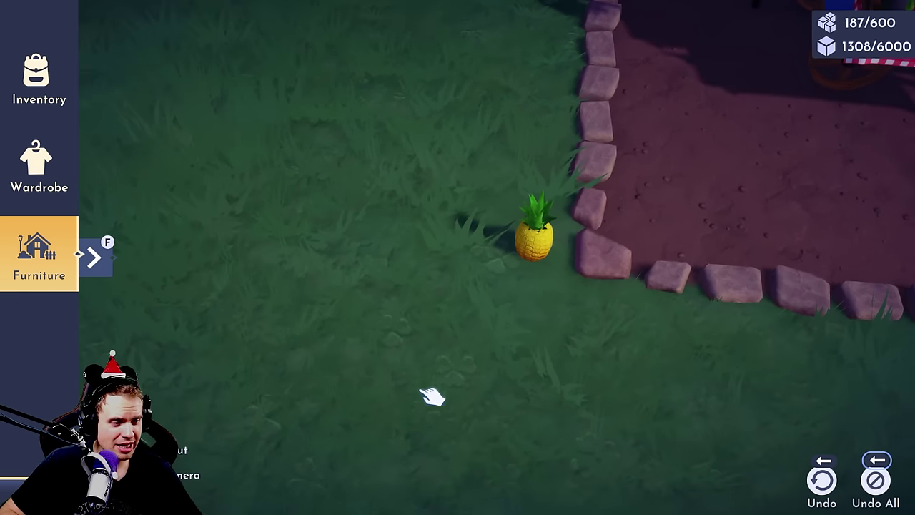
{"action": "left_click", "coordinate": [540, 247]}
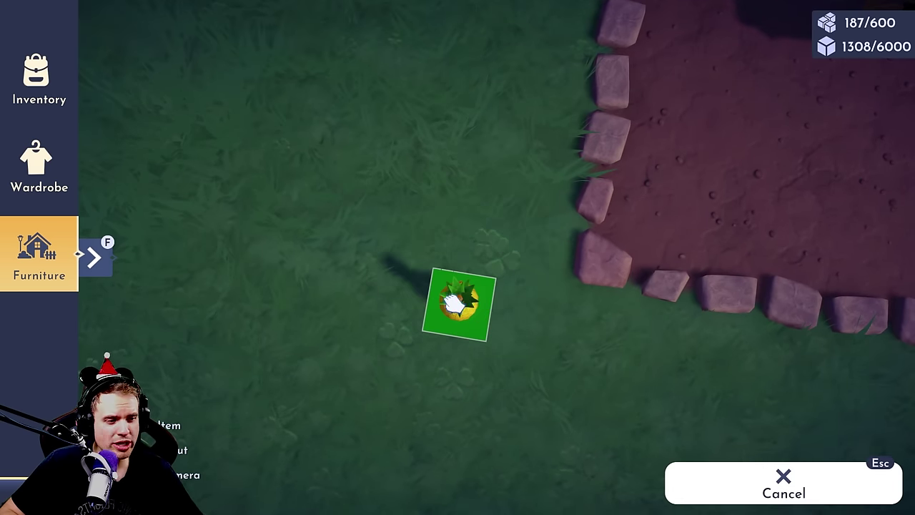
{"action": "left_click", "coordinate": [419, 241]}
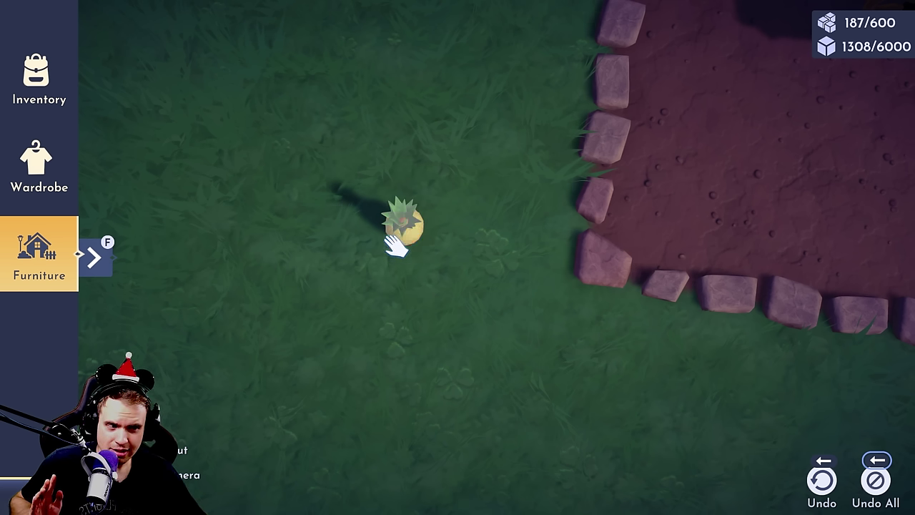
{"action": "left_click", "coordinate": [415, 241]}
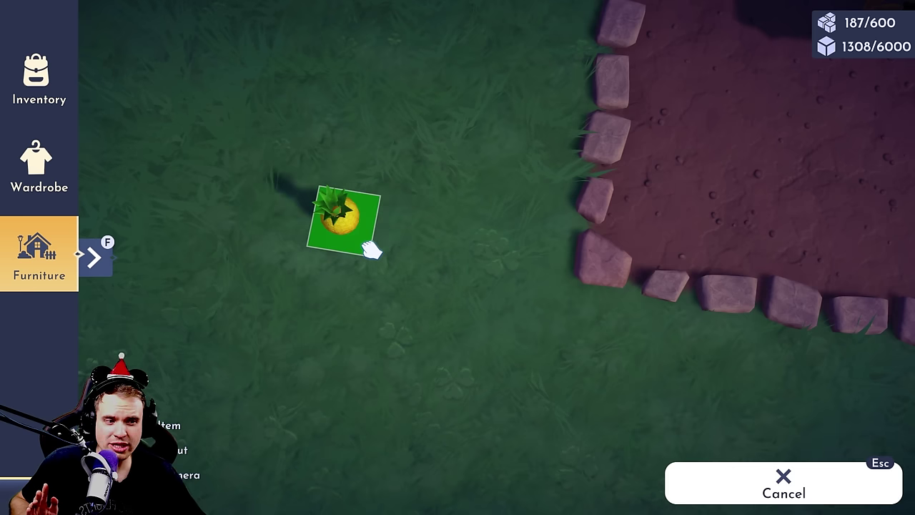
{"action": "left_click", "coordinate": [363, 241]}
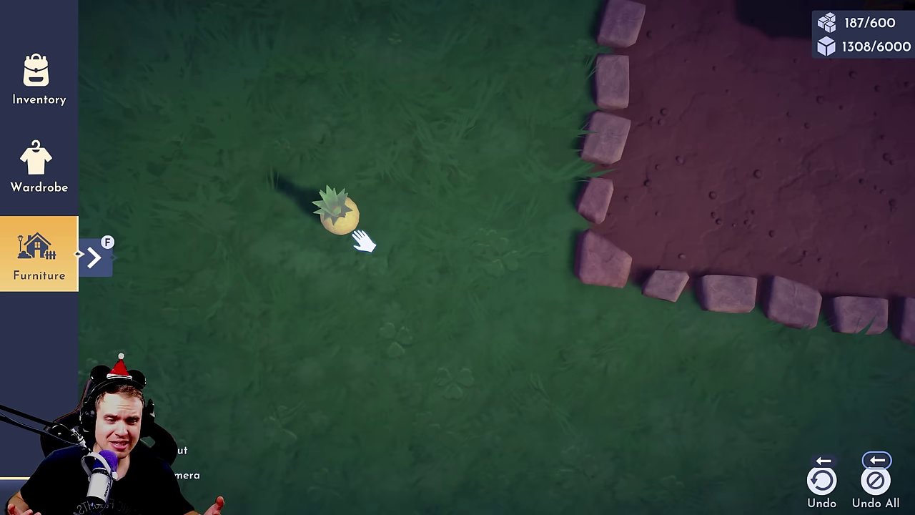
{"action": "scroll", "coordinate": [364, 243], "scroll_direction": "down", "scroll_amount": 2}
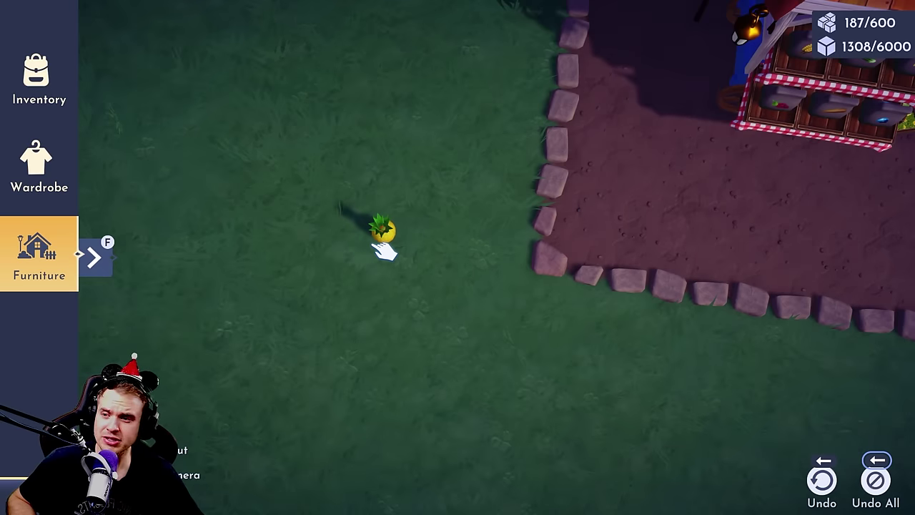